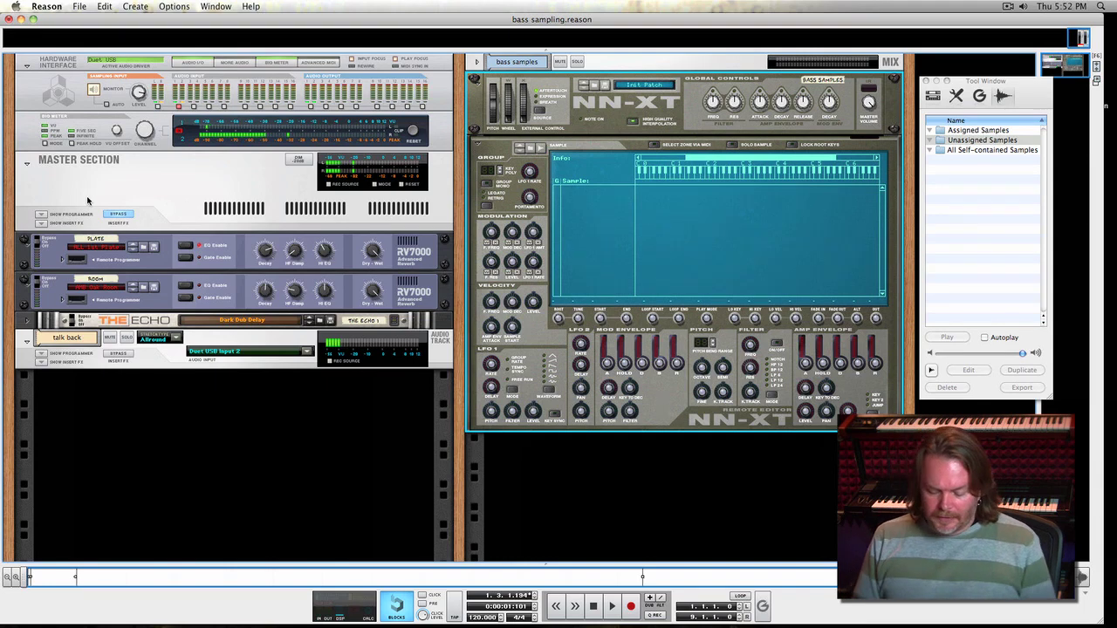
# Check the audio device, sample rate and buffer settings, and inspect the sampling input's cabling on the back of the rack.
pyautogui.press('super+comma')
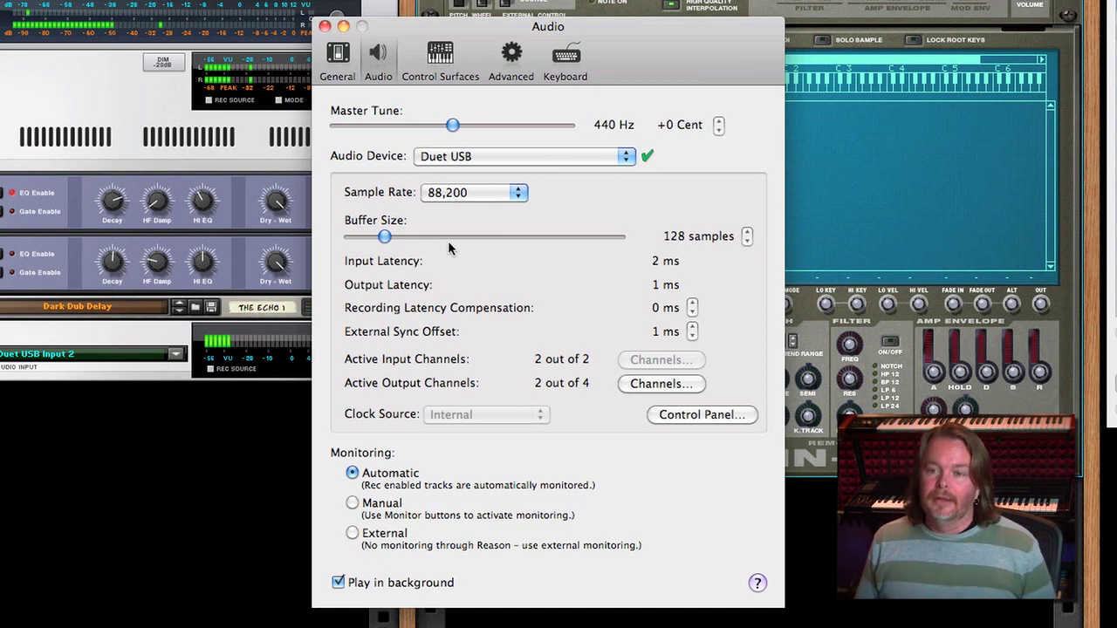
pyautogui.press('super+w')
pyautogui.press('Tab')
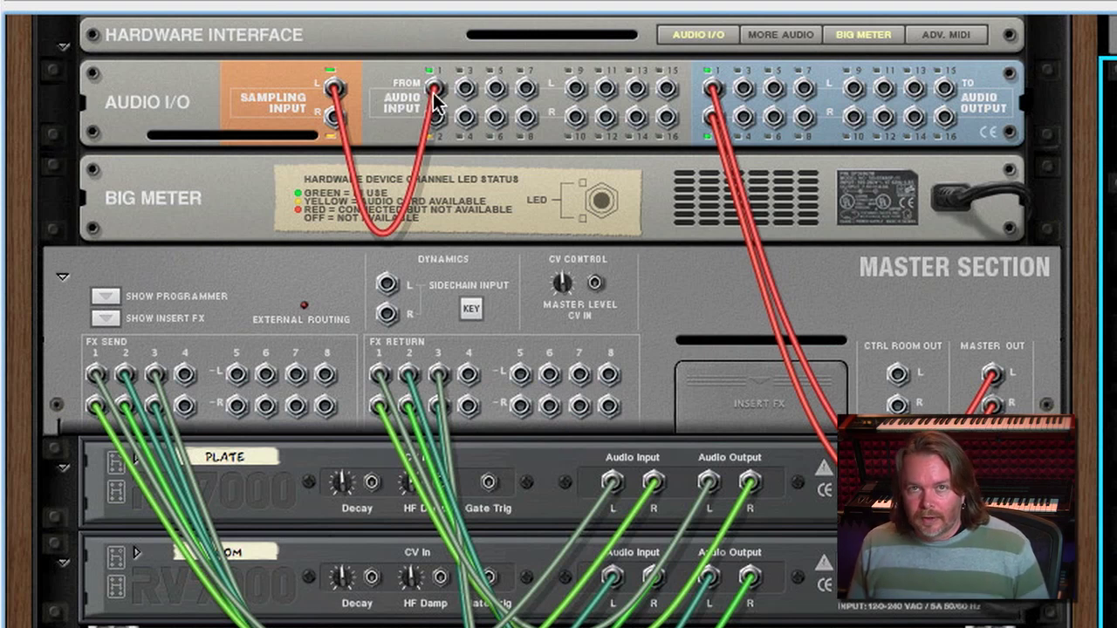
pyautogui.moveTo(436, 102)
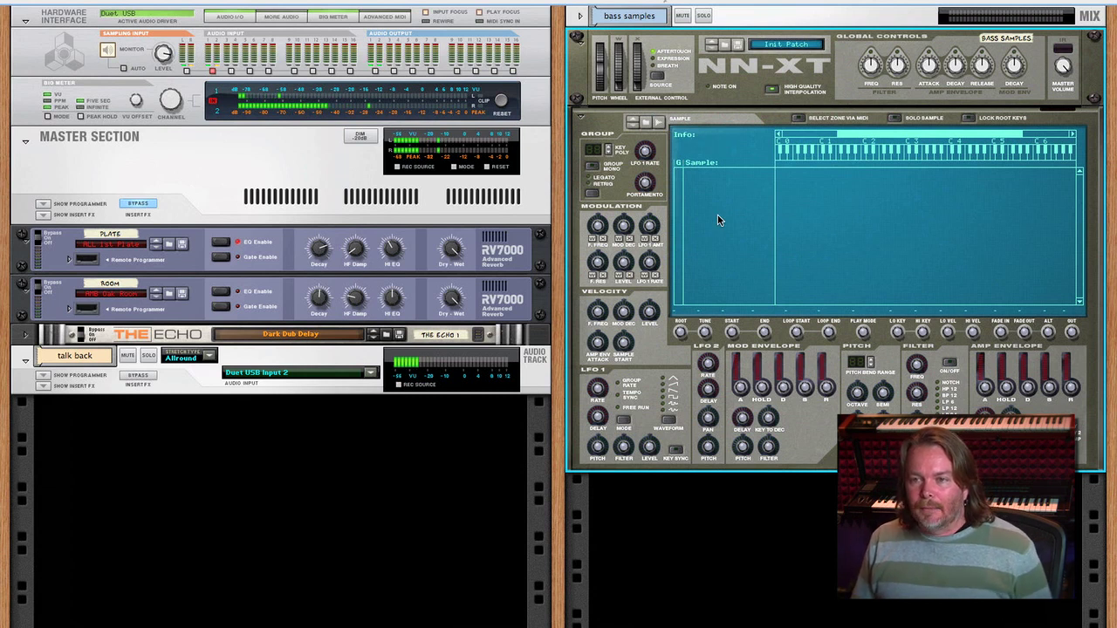
pyautogui.rightClick(734, 133)
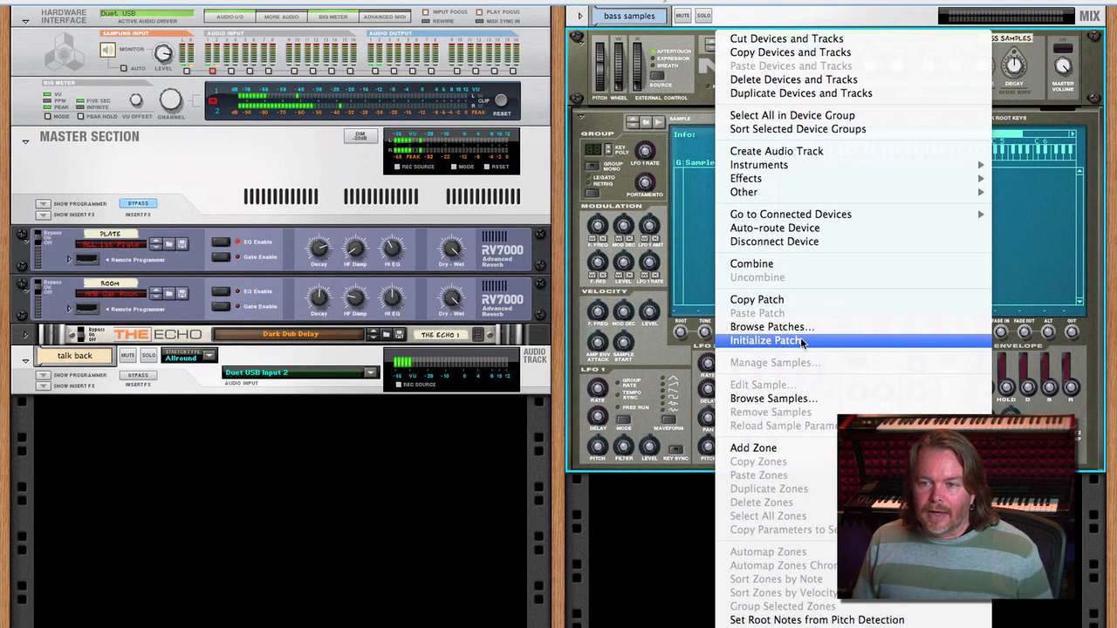
pyautogui.click(698, 192)
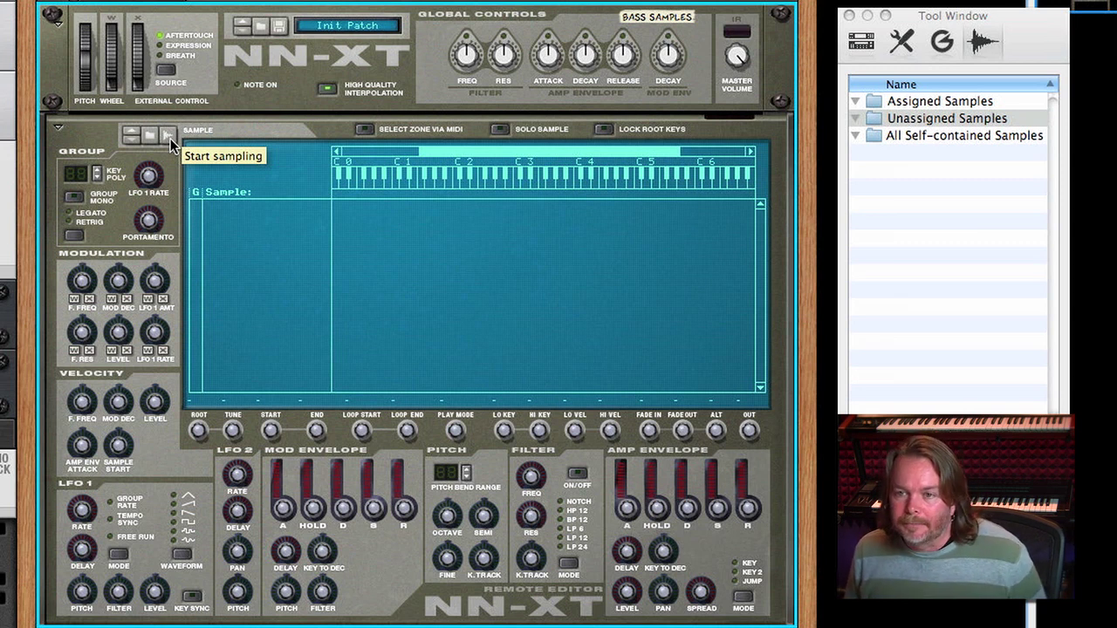
# Record a bass note into the NN-XT and crop off the silence before the note in the sample editor.
pyautogui.click(169, 137)
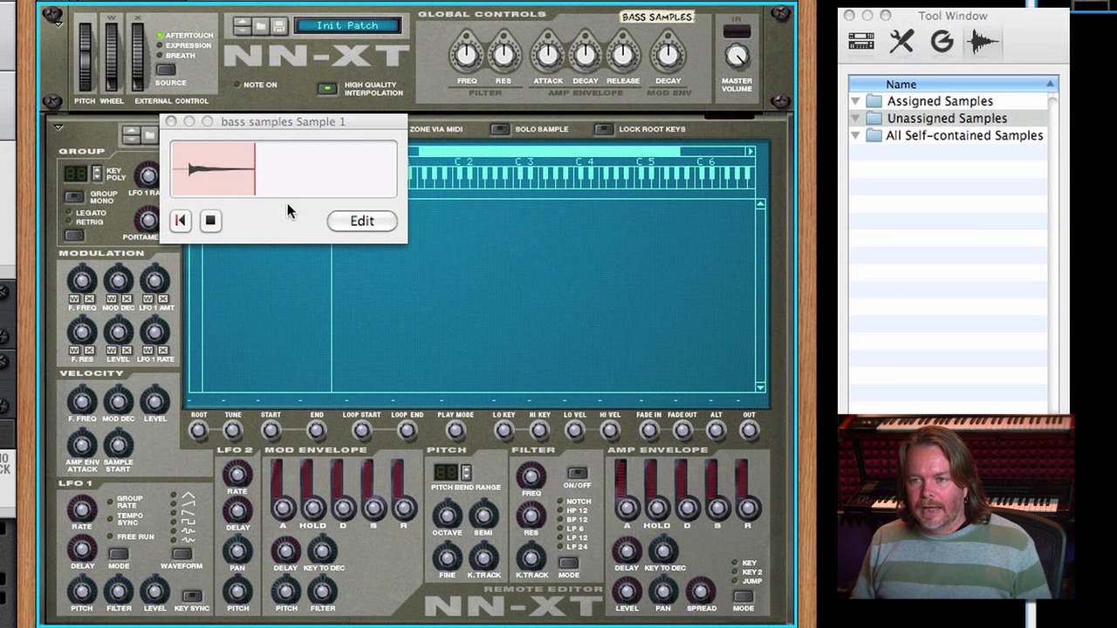
pyautogui.click(341, 222)
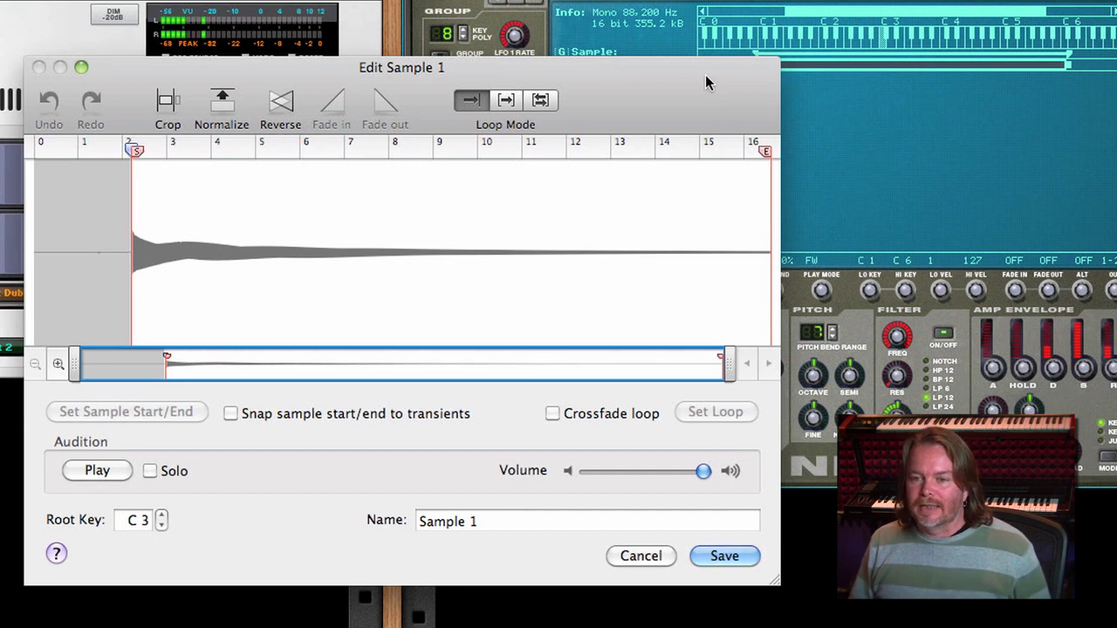
pyautogui.click(162, 106)
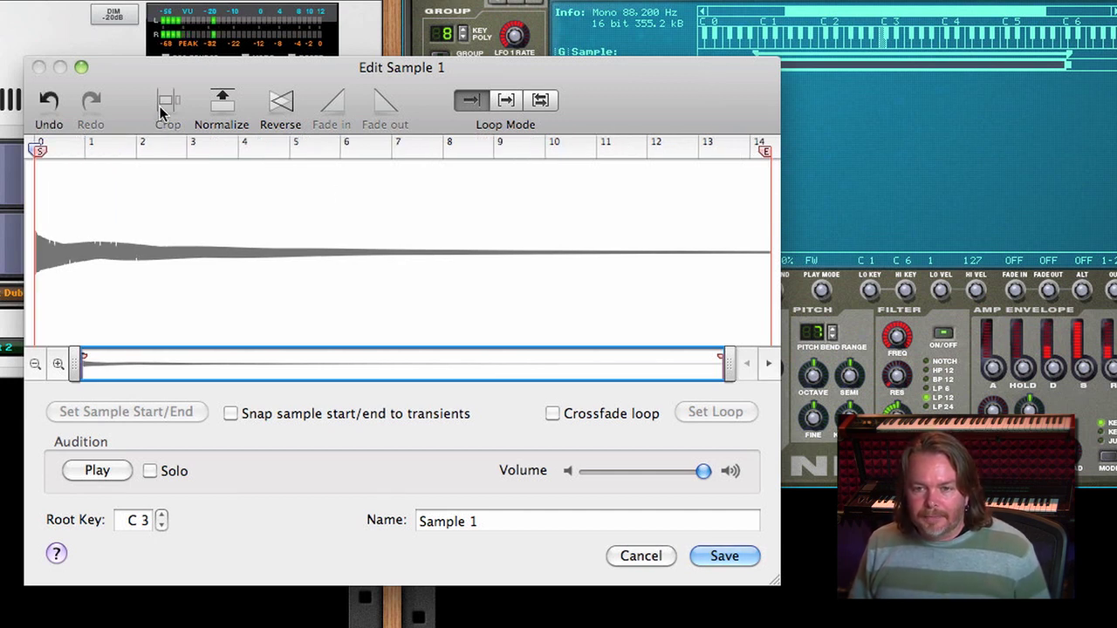
# Audition the cropped sample and fade out its tail from about 13.4 seconds to the end.
pyautogui.click(92, 474)
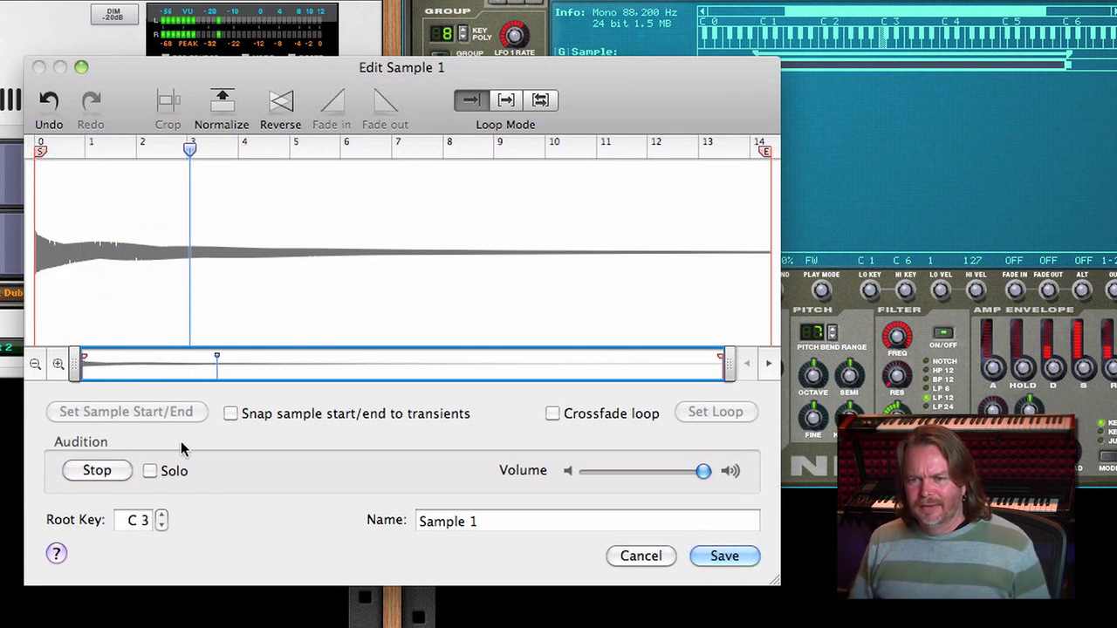
pyautogui.moveTo(727, 271); pyautogui.dragTo(770, 269)
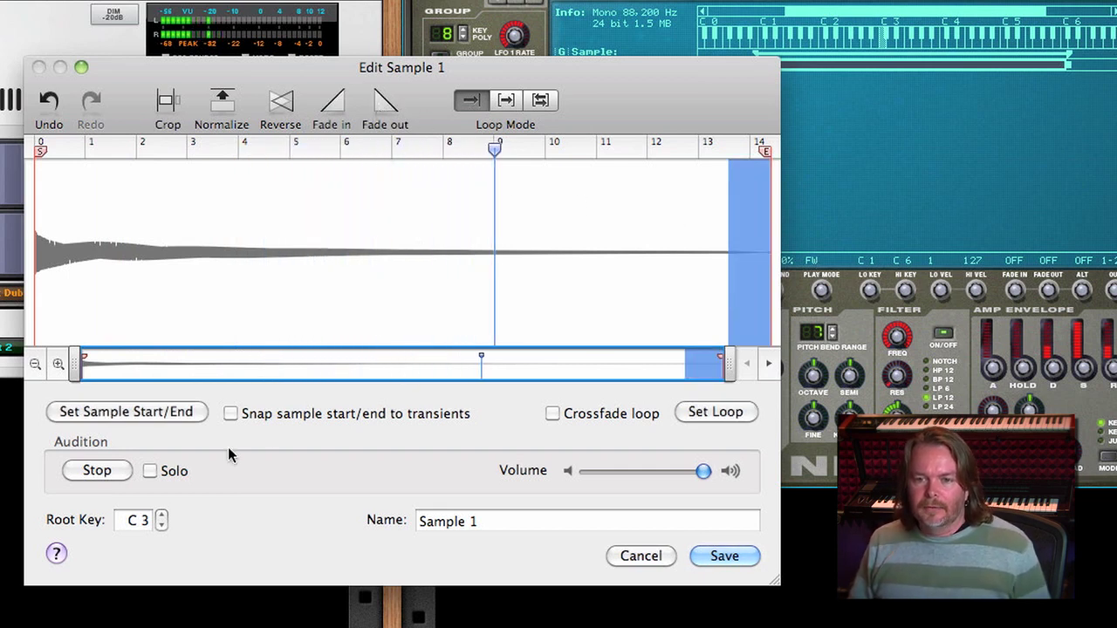
pyautogui.click(96, 471)
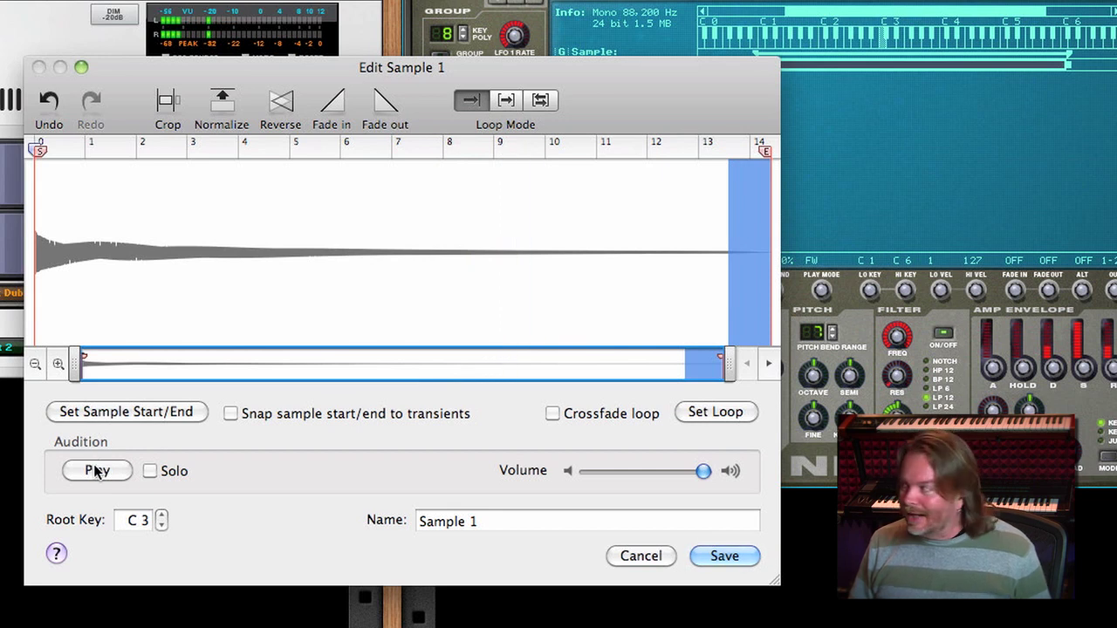
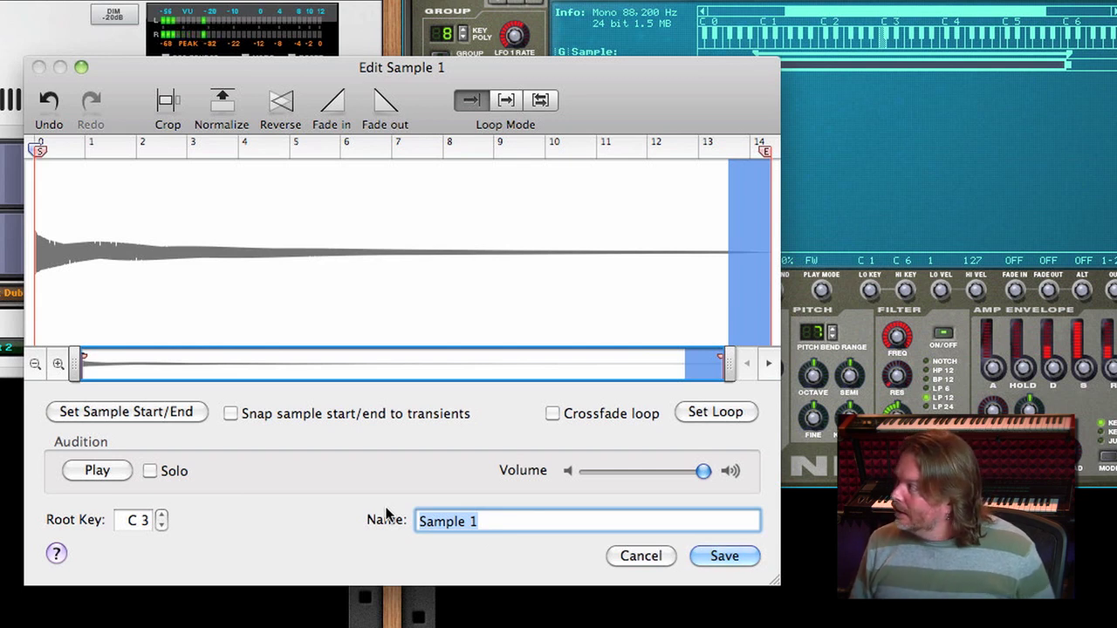
# Name the sample E.
pyautogui.write('a')
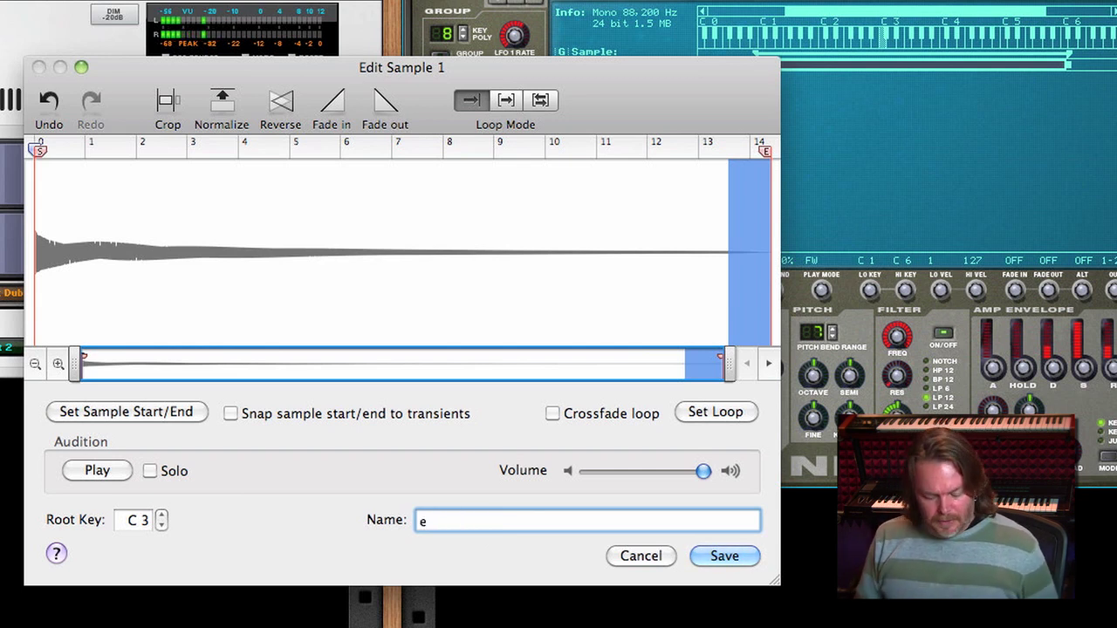
pyautogui.press('BackSpace')
pyautogui.write('E')
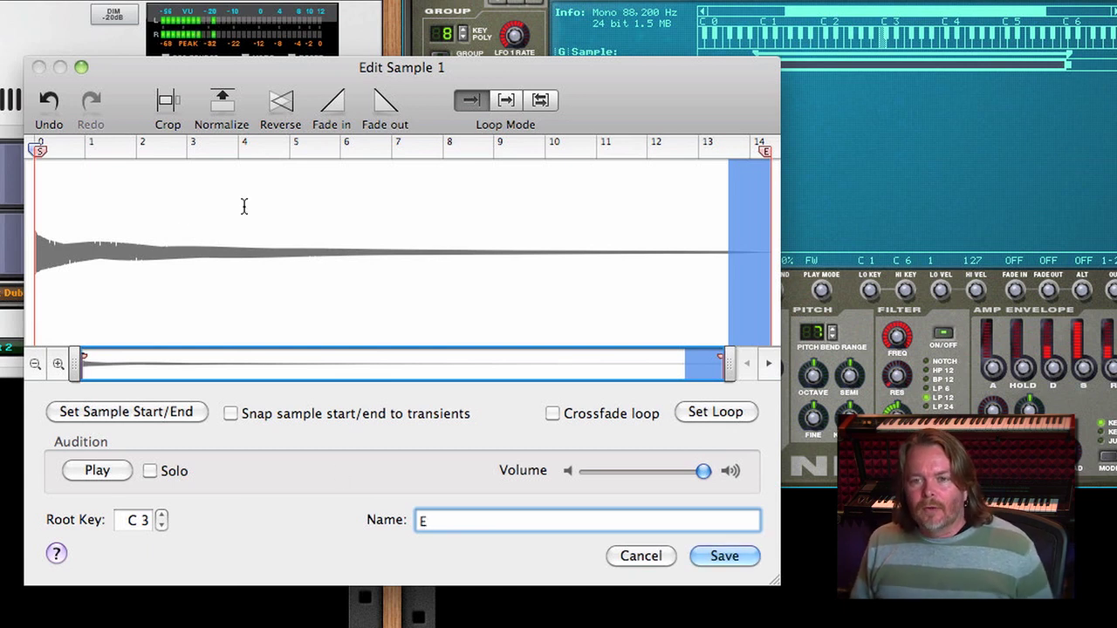
# Try normalizing the faded tail and the whole sample, audition it at reduced volume, and undo the normalization.
pyautogui.click(221, 105)
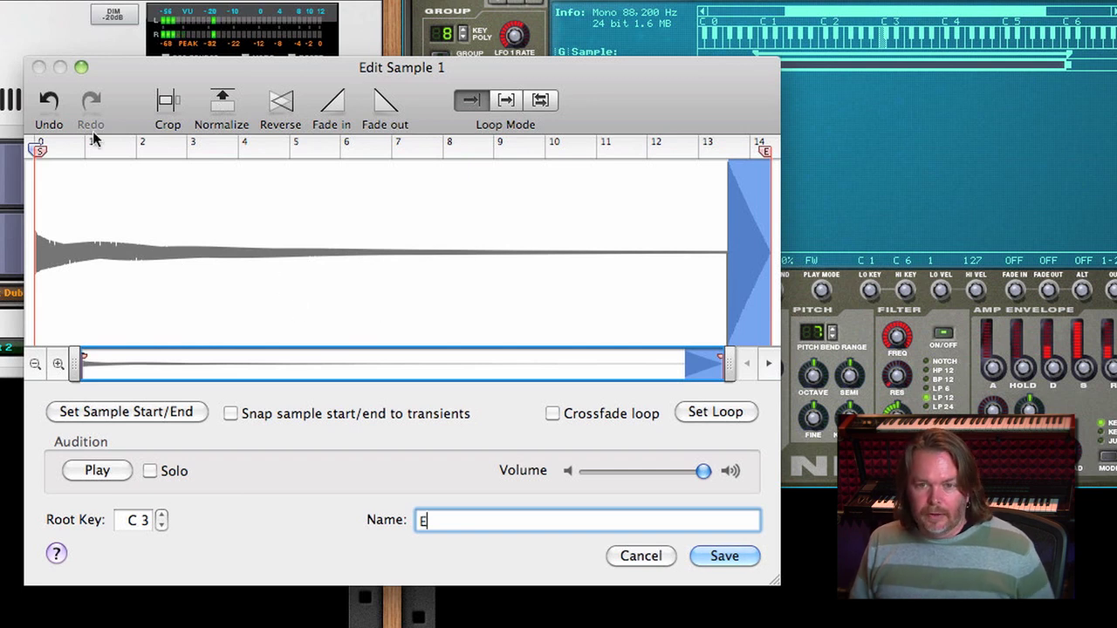
pyautogui.click(53, 103)
pyautogui.click(576, 258)
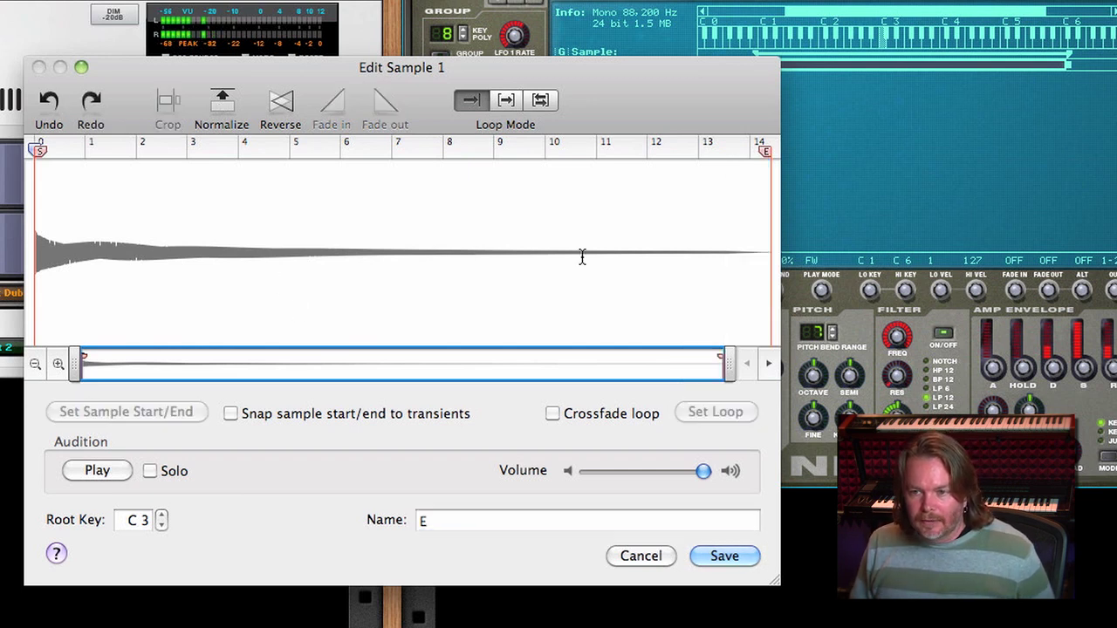
pyautogui.click(223, 106)
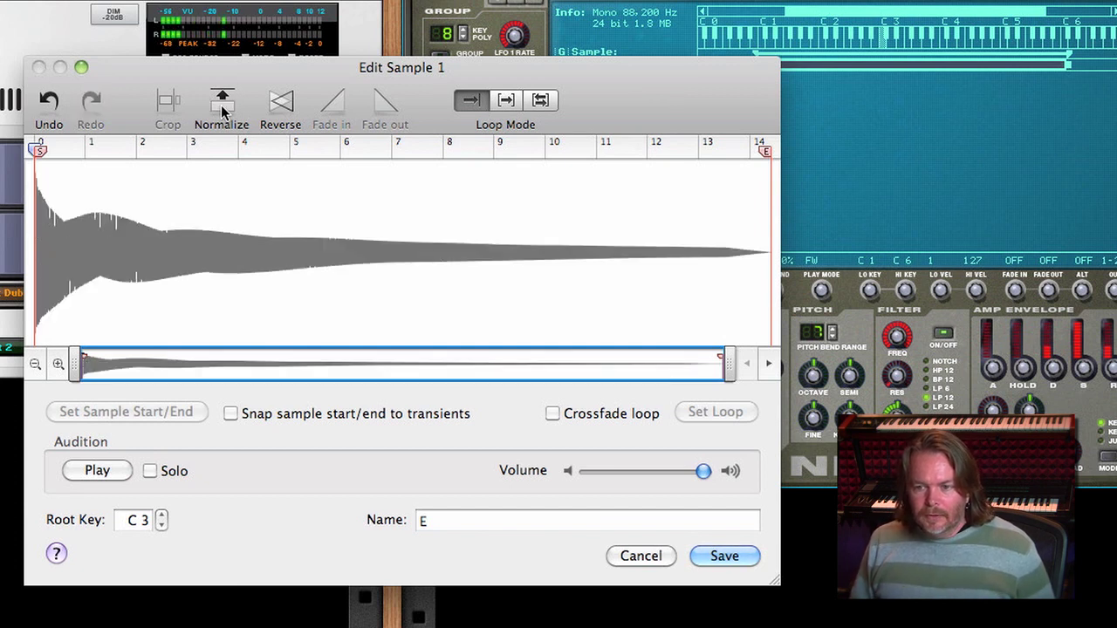
pyautogui.moveTo(704, 472); pyautogui.dragTo(664, 472)
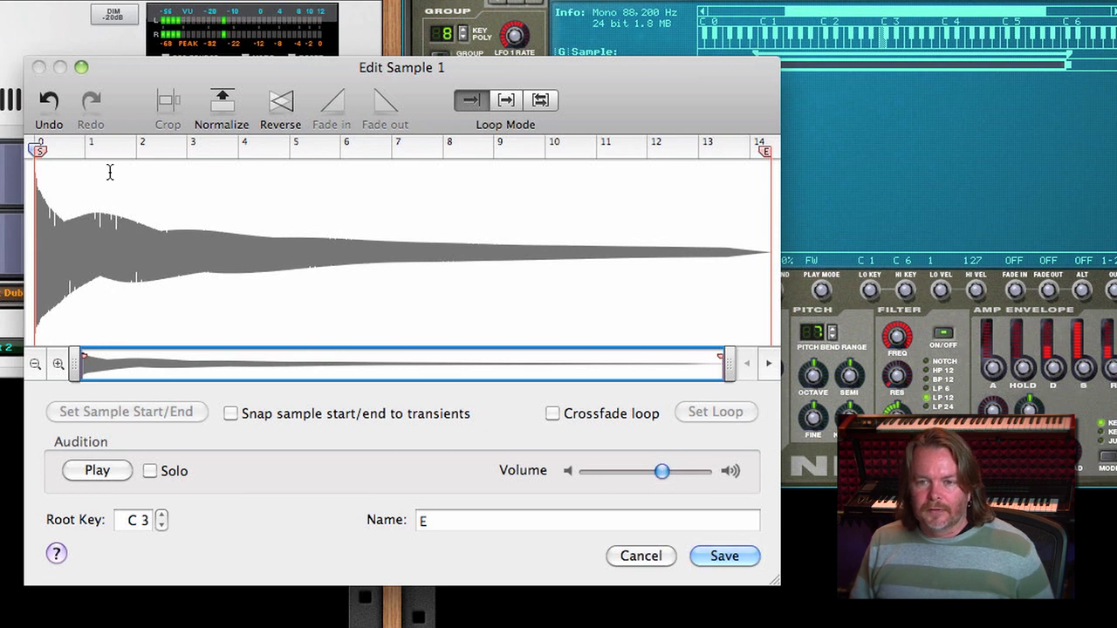
pyautogui.click(98, 470)
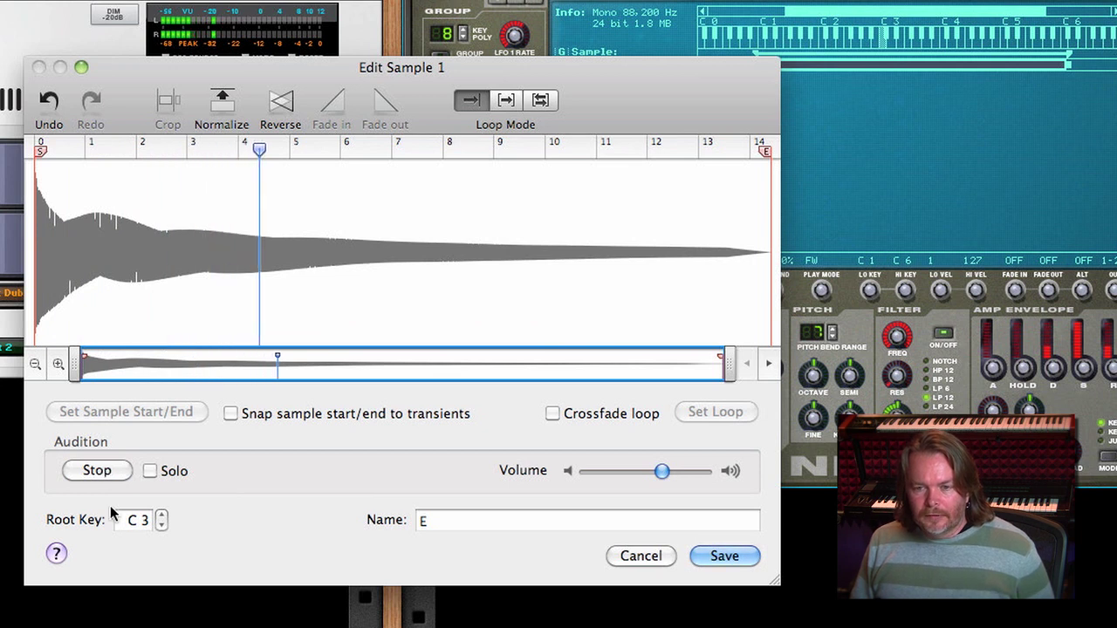
pyautogui.click(100, 471)
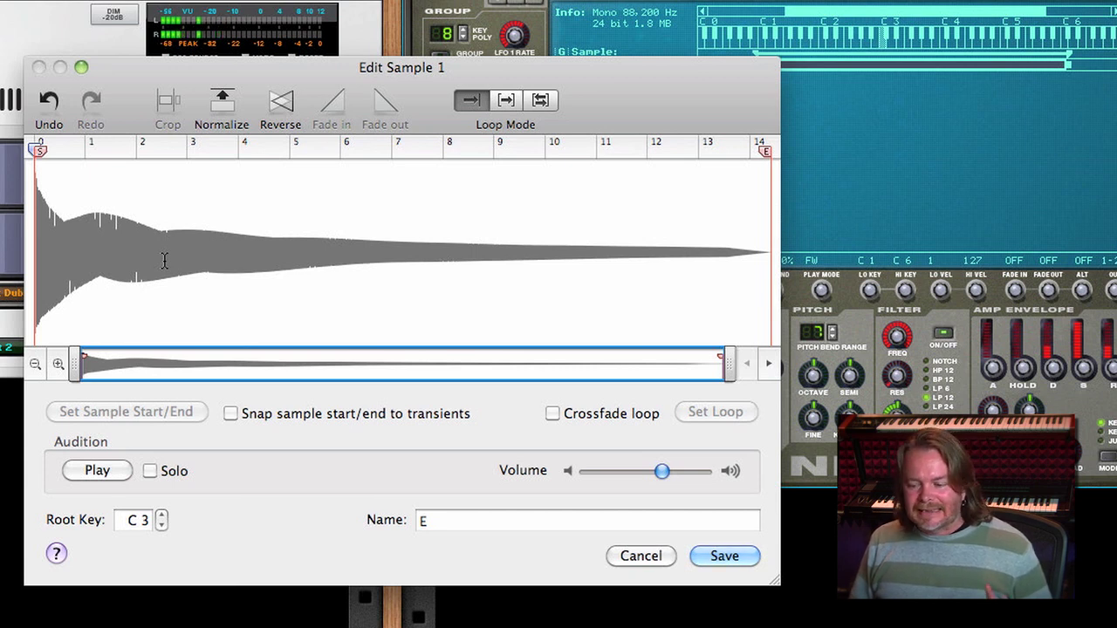
pyautogui.click(49, 101)
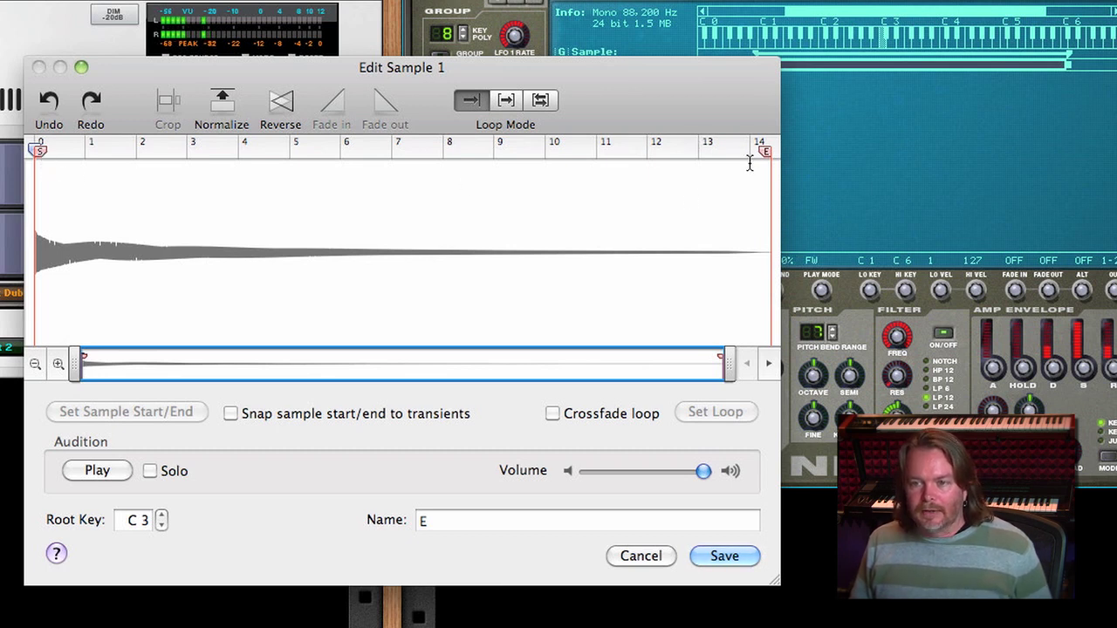
# Clear the waveform selection and save the edited E sample.
pyautogui.moveTo(625, 253); pyautogui.dragTo(286, 241)
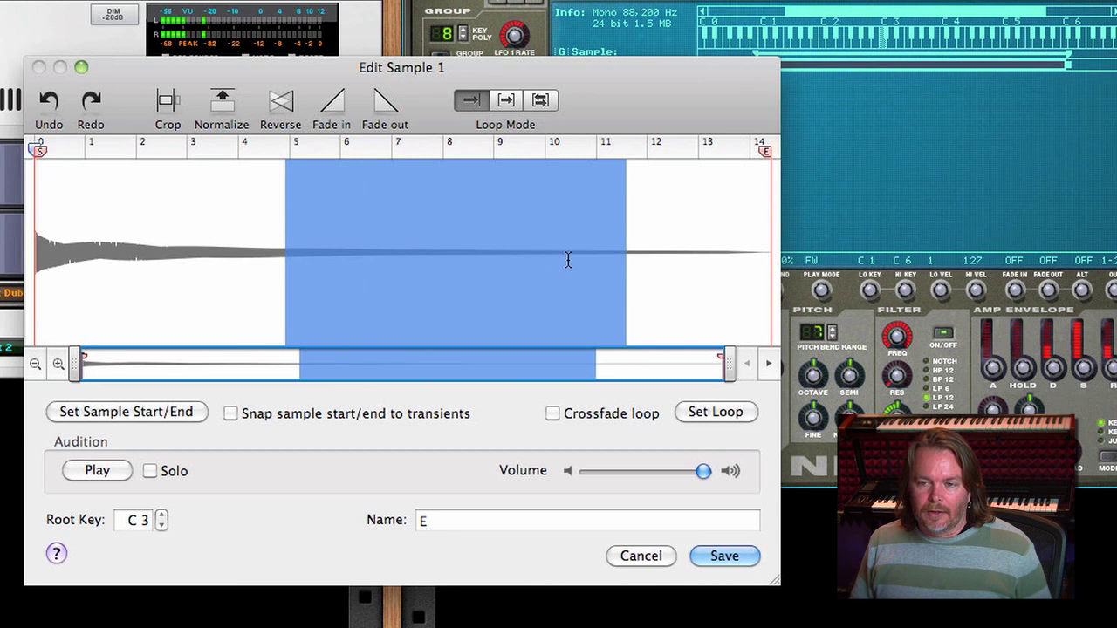
pyautogui.click(427, 273)
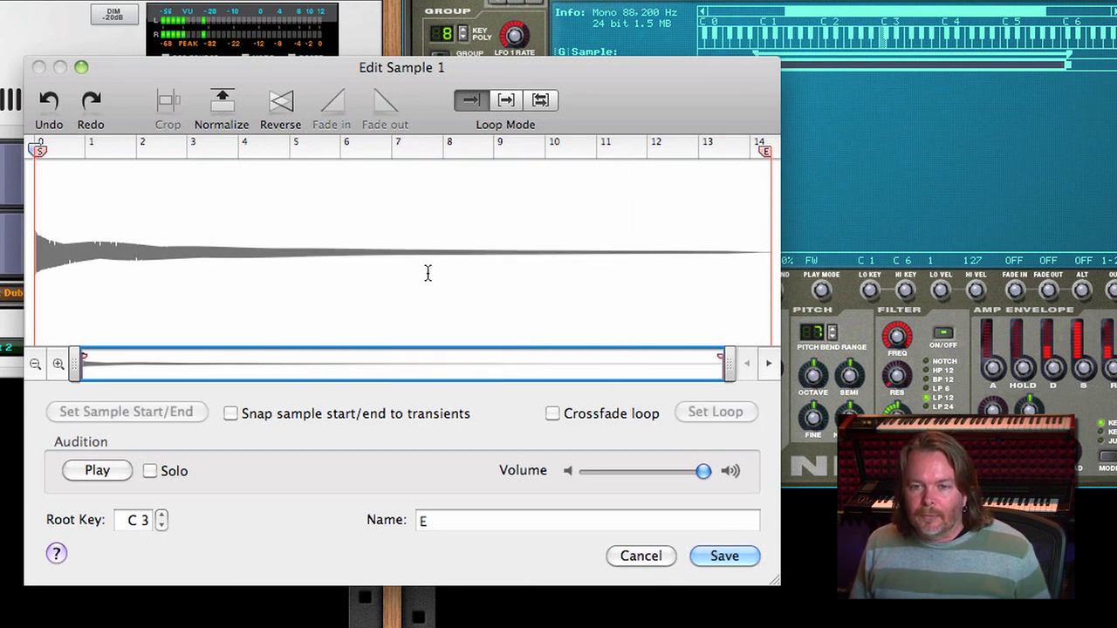
pyautogui.click(724, 556)
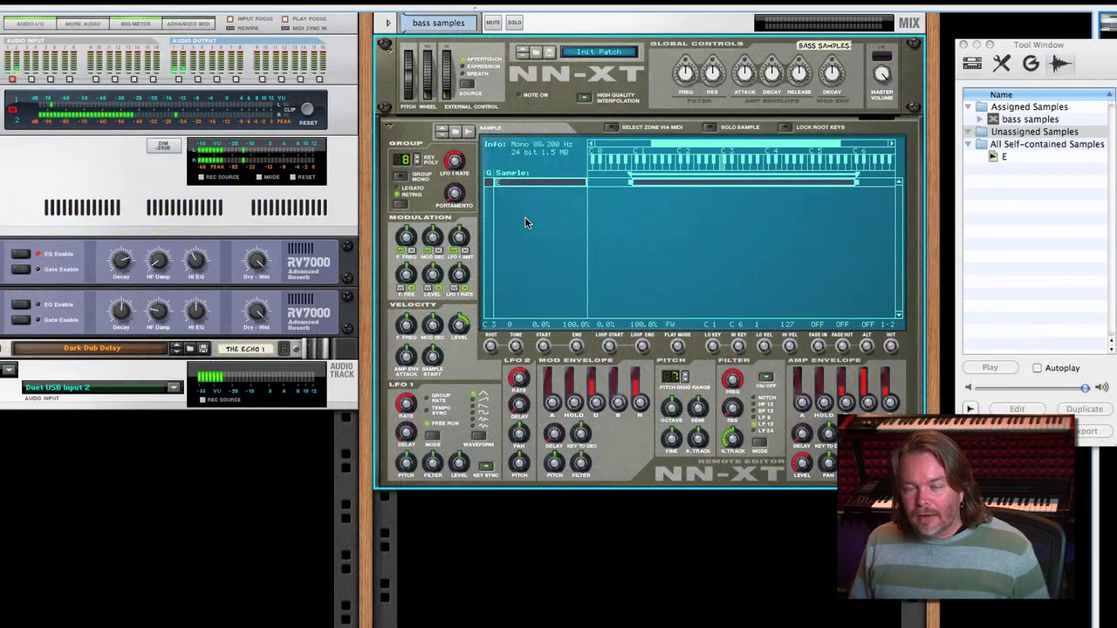
# With the E zone deselected, record a second bass note into the NN-XT and crop off its leading silence.
pyautogui.click(525, 218)
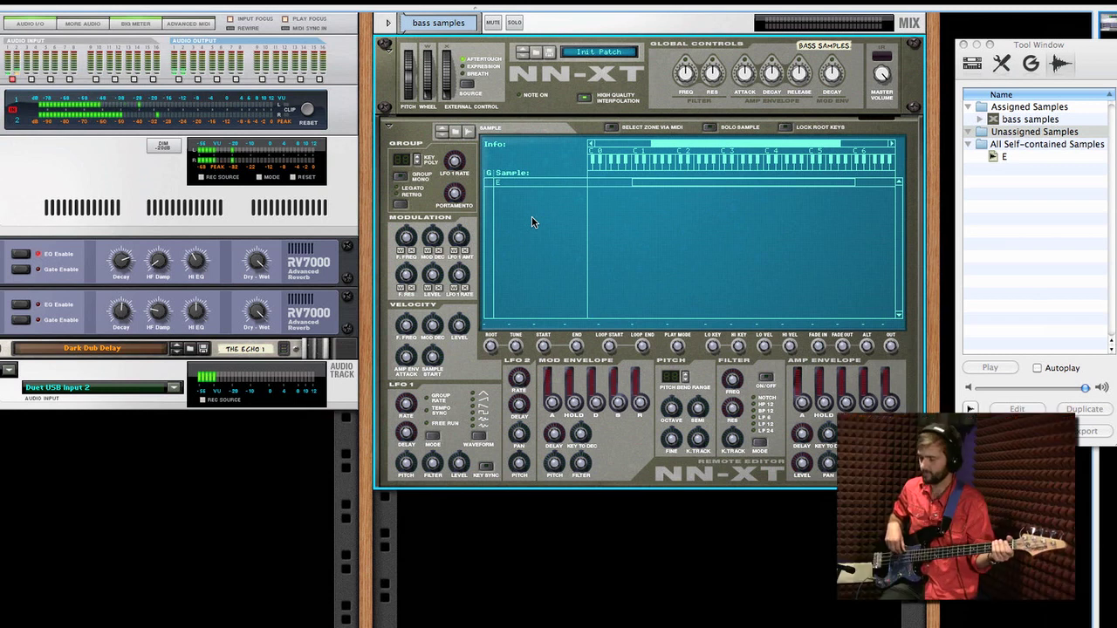
pyautogui.click(476, 133)
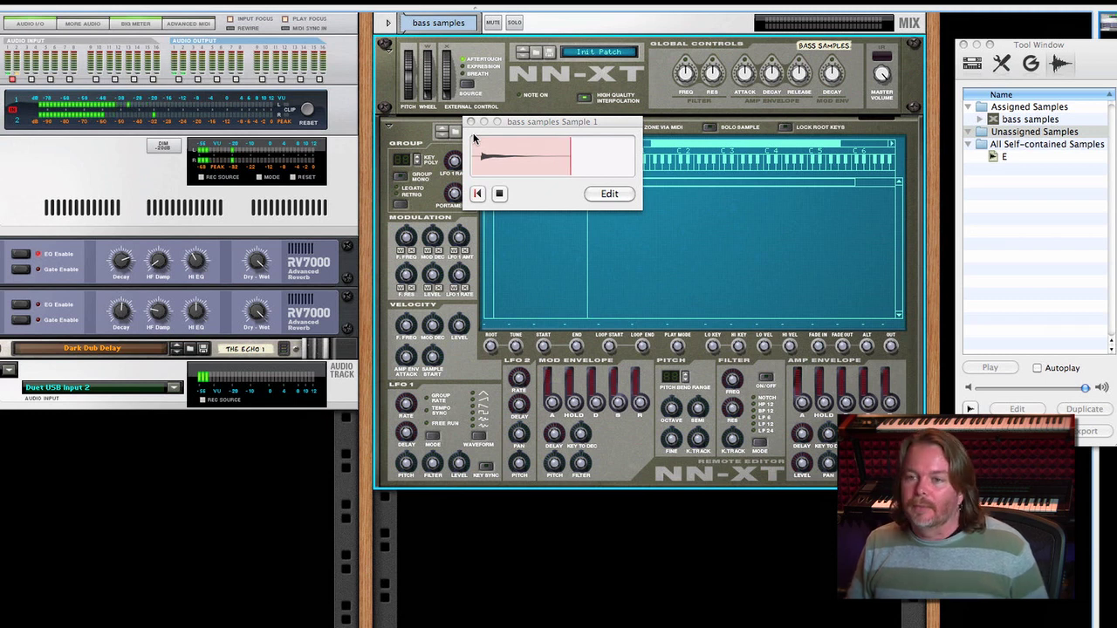
pyautogui.click(610, 194)
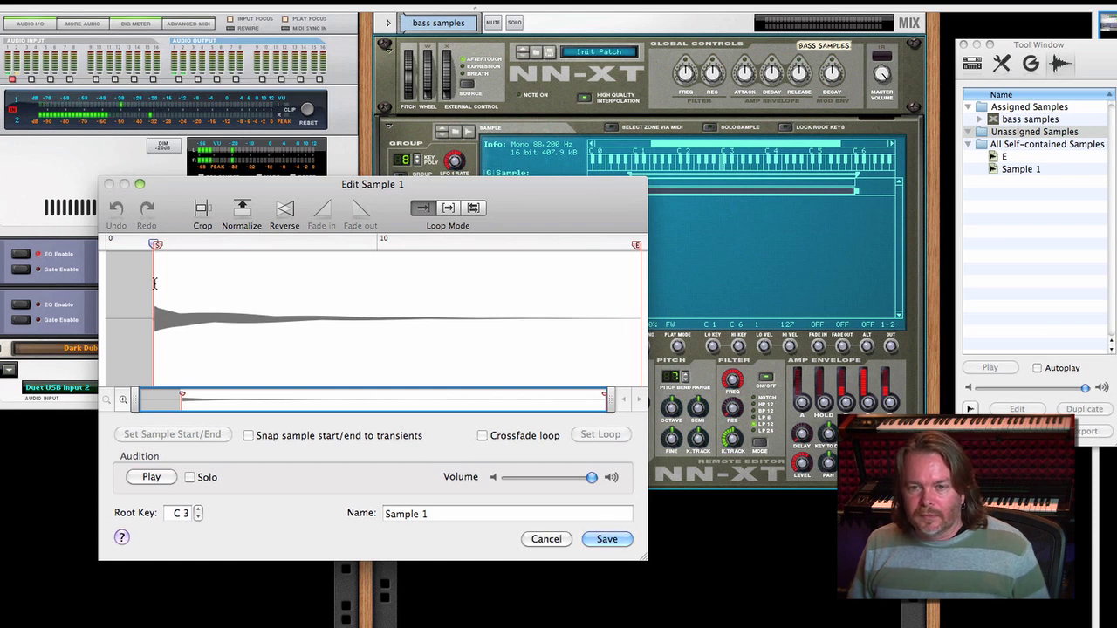
pyautogui.click(201, 209)
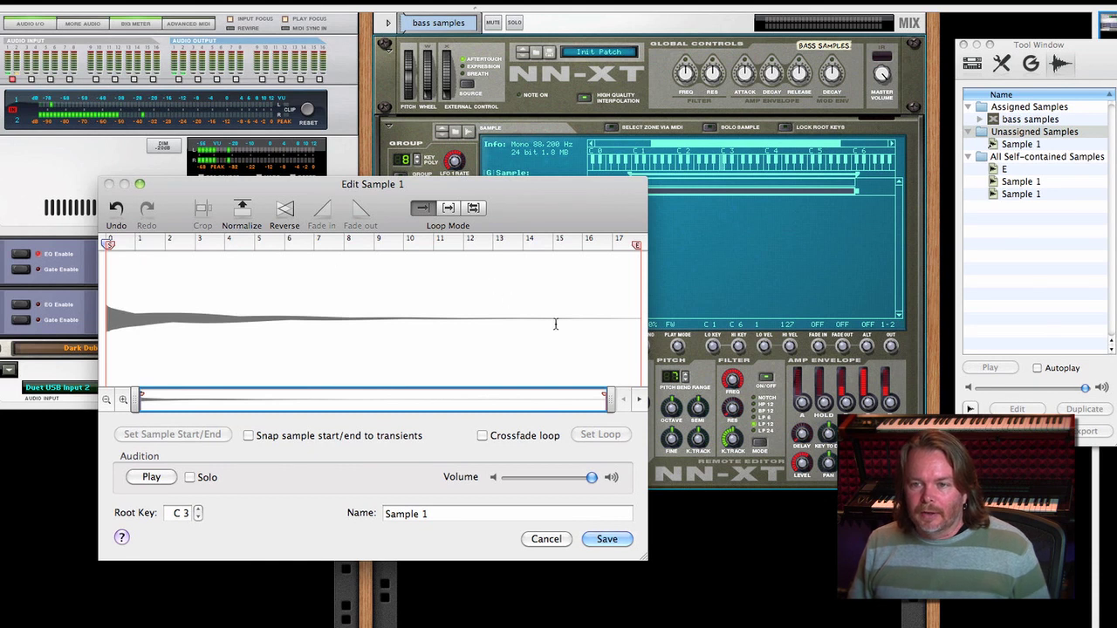
# Crop the second sample to its first 14.5 seconds or so, and fade out its tail from about 13.4 seconds.
pyautogui.moveTo(510, 319); pyautogui.dragTo(641, 320)
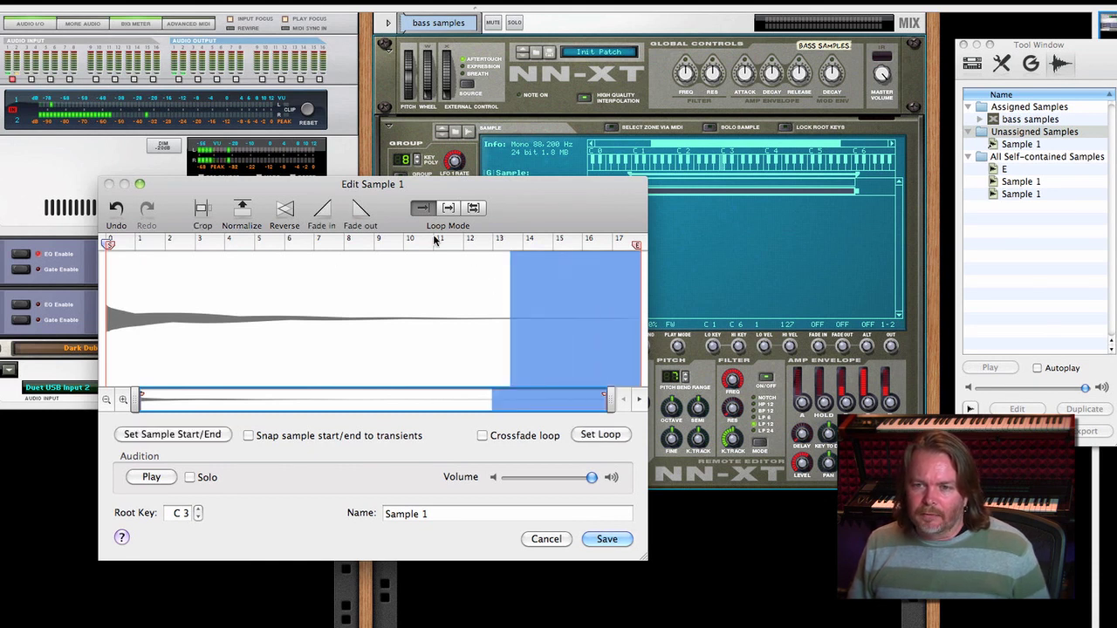
pyautogui.click(509, 323)
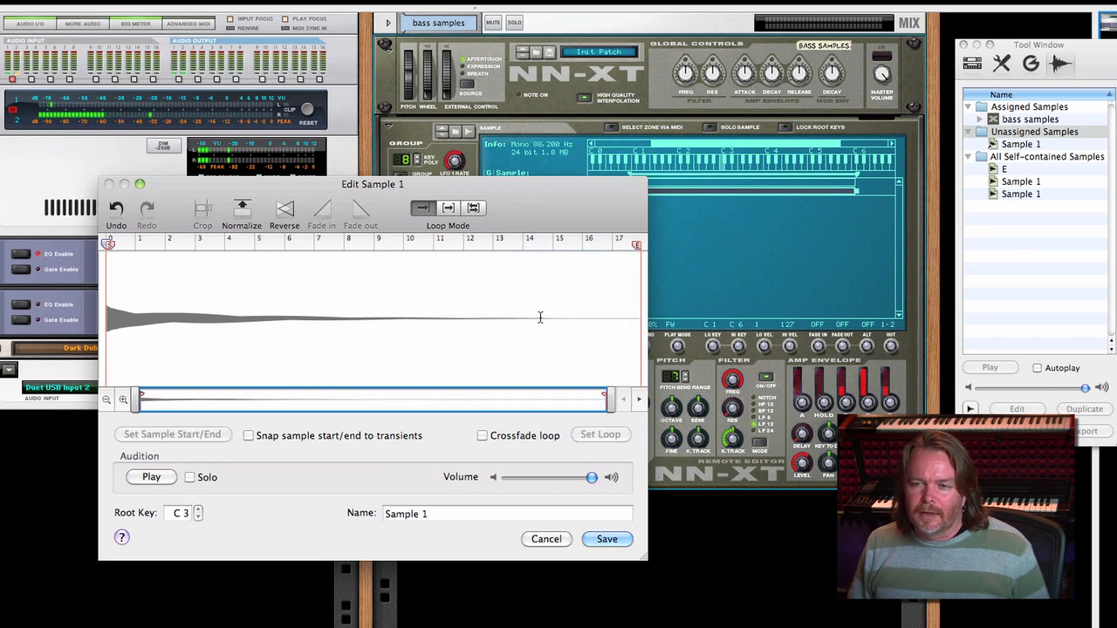
pyautogui.moveTo(542, 316); pyautogui.dragTo(72, 320)
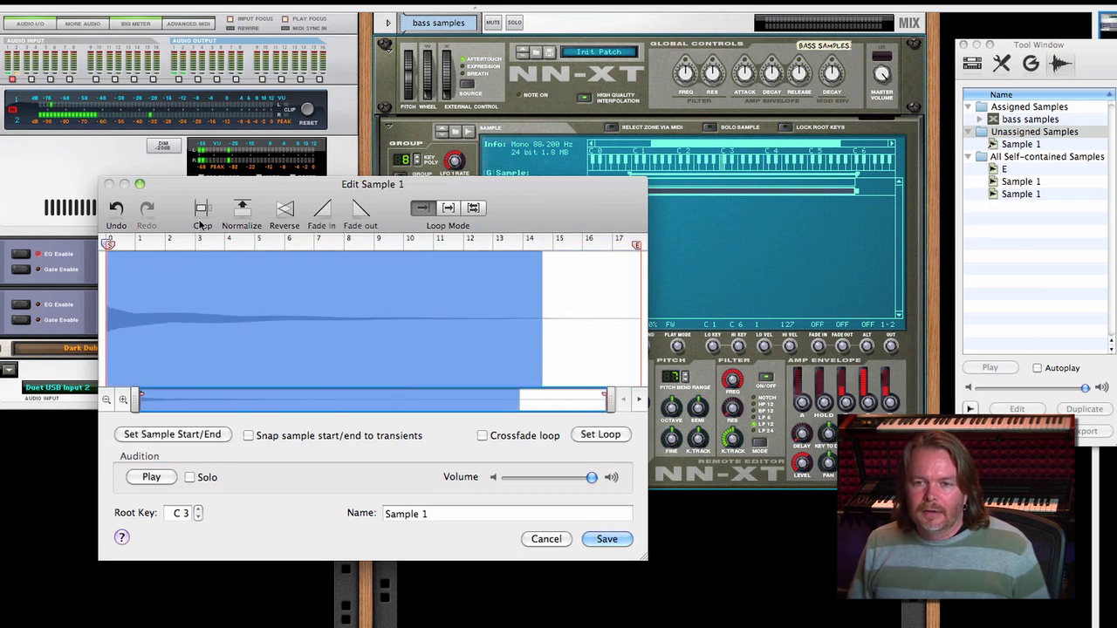
pyautogui.click(202, 211)
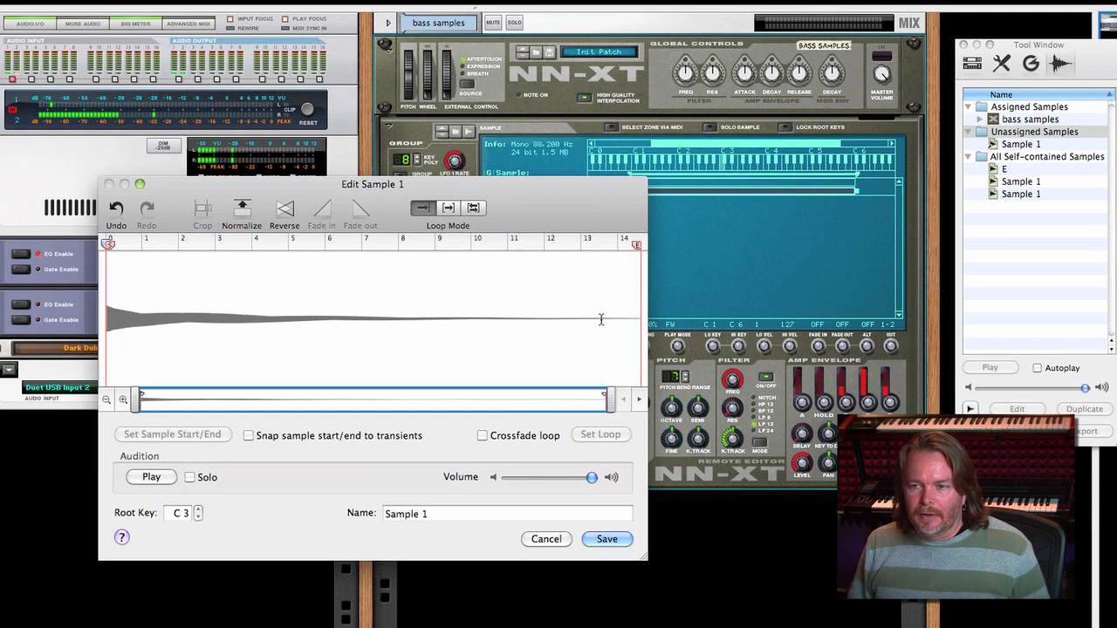
pyautogui.moveTo(600, 320); pyautogui.dragTo(670, 323)
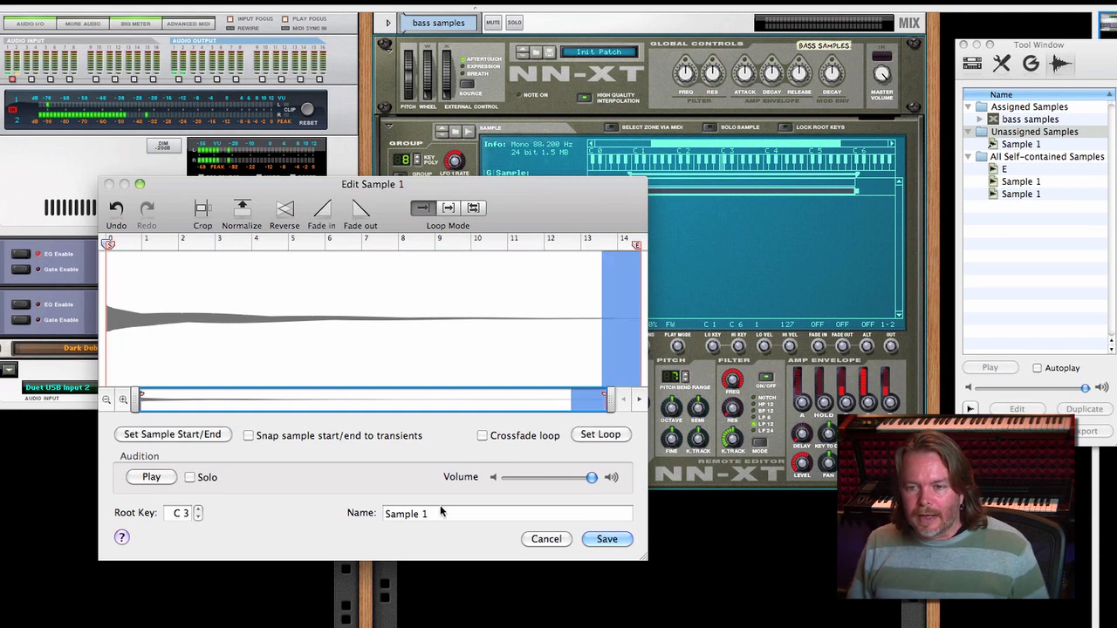
# Name the second sample F and audition it.
pyautogui.moveTo(441, 513); pyautogui.dragTo(327, 510)
pyautogui.write('F')
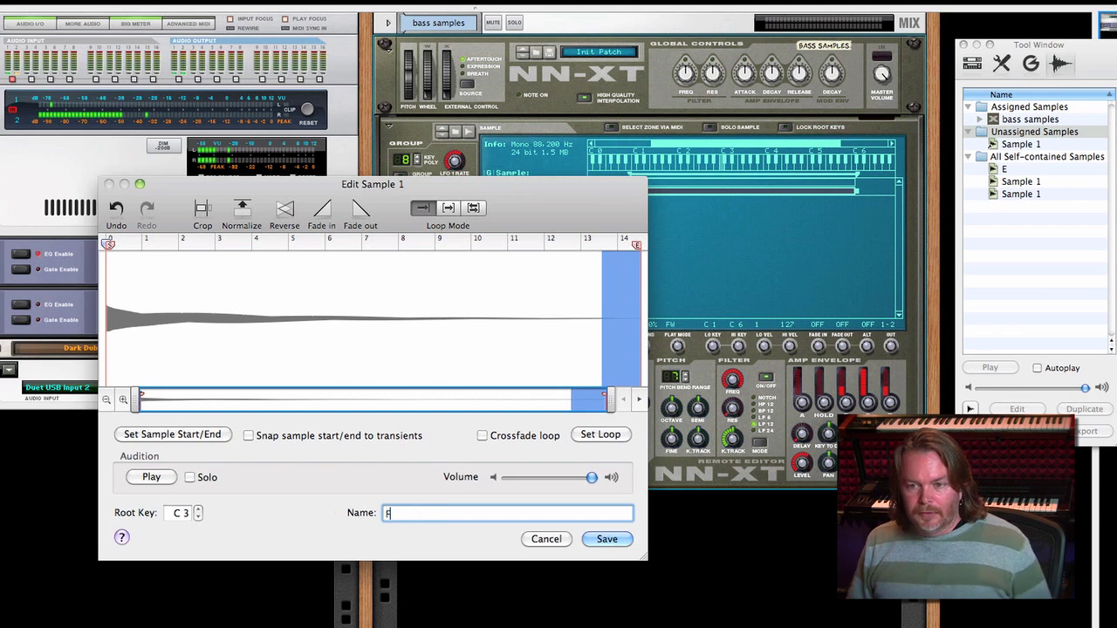
pyautogui.click(149, 476)
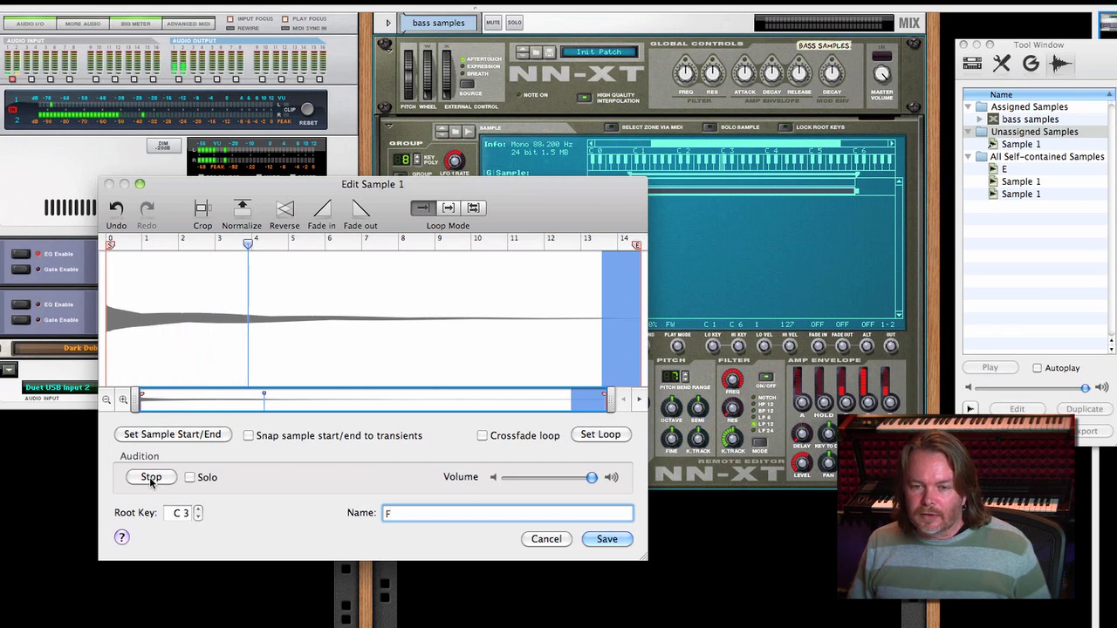
# Stop the audition, save the edited F sample, and deselect its zone in the NN-XT.
pyautogui.click(150, 477)
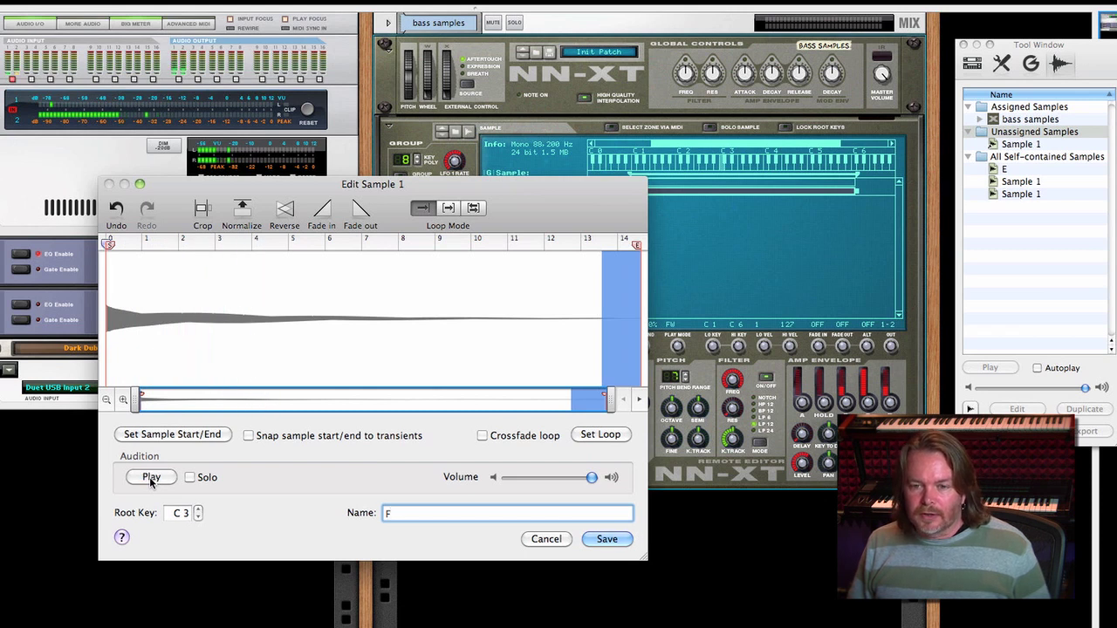
pyautogui.click(607, 539)
pyautogui.click(524, 264)
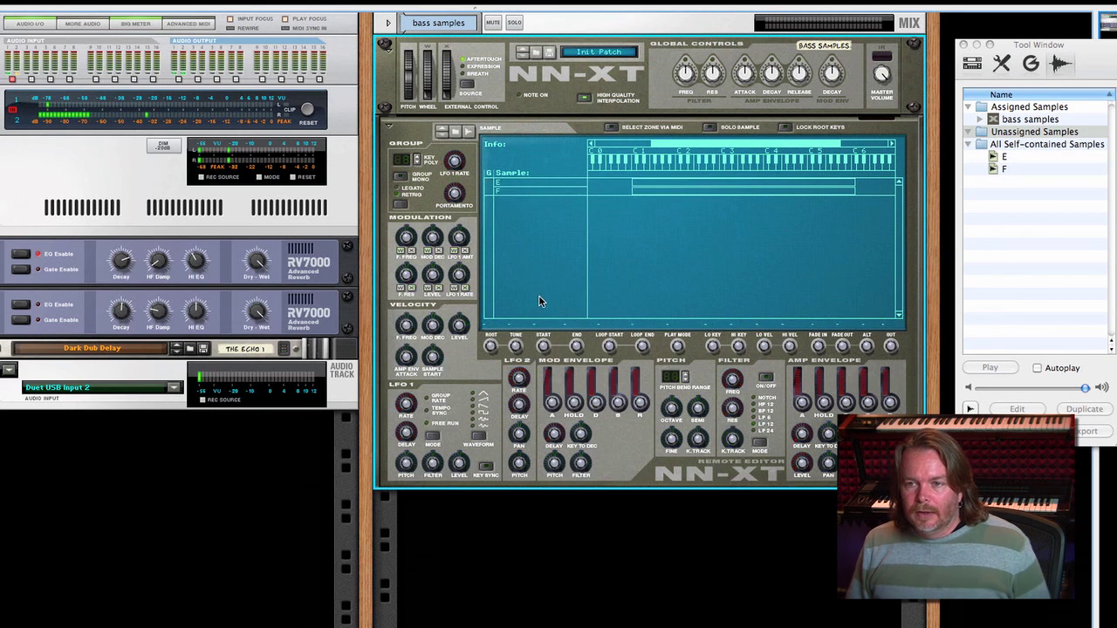
# Record a third bass note into the NN-XT, restarting the take once, and open the recording for editing.
pyautogui.click(468, 132)
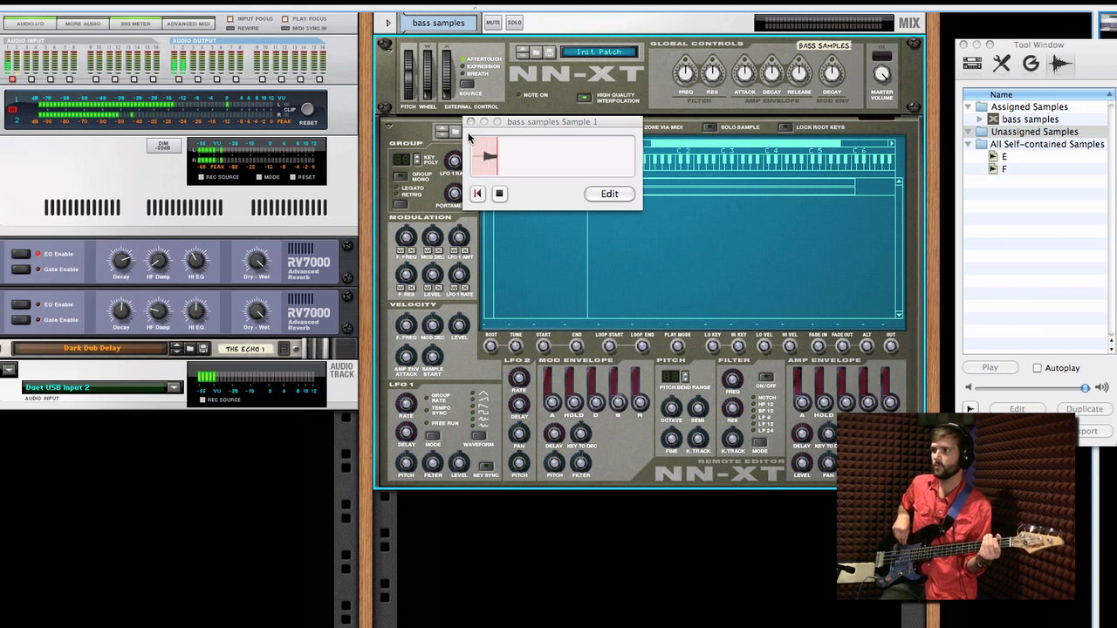
pyautogui.click(477, 193)
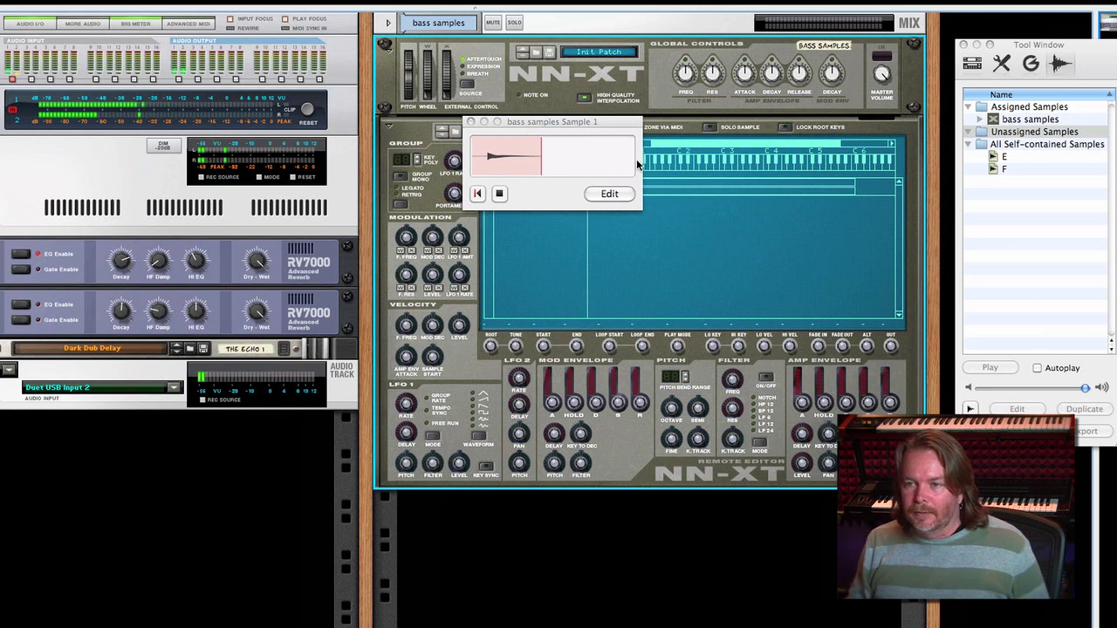
pyautogui.click(608, 194)
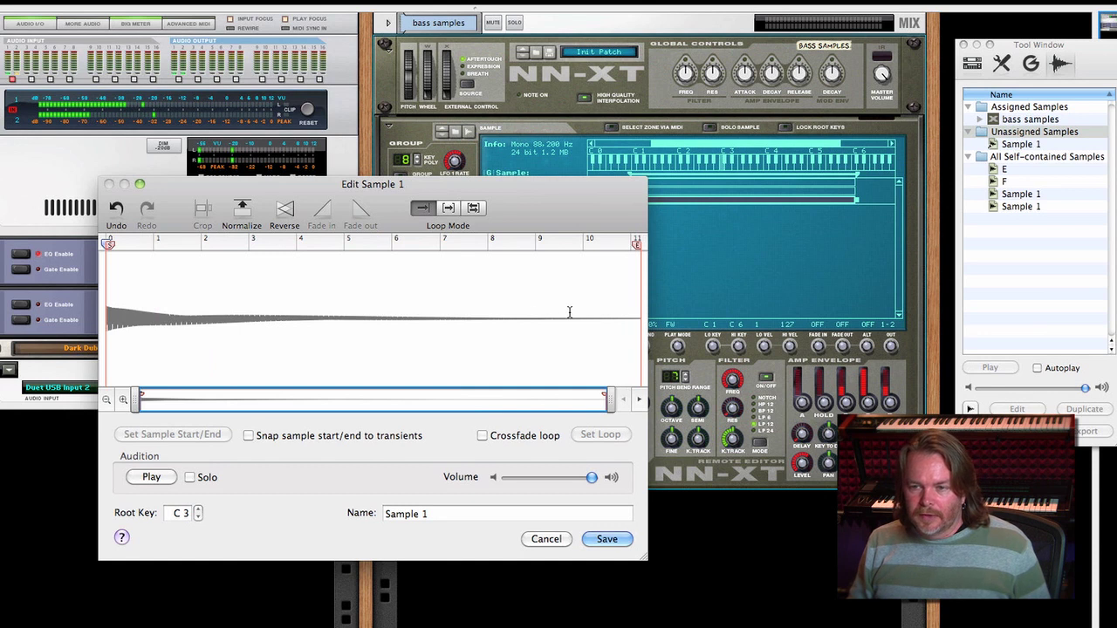
# Crop the third sample to its first 9.5 seconds or so, and fade out its tail from about 9 seconds.
pyautogui.moveTo(568, 311); pyautogui.dragTo(101, 322)
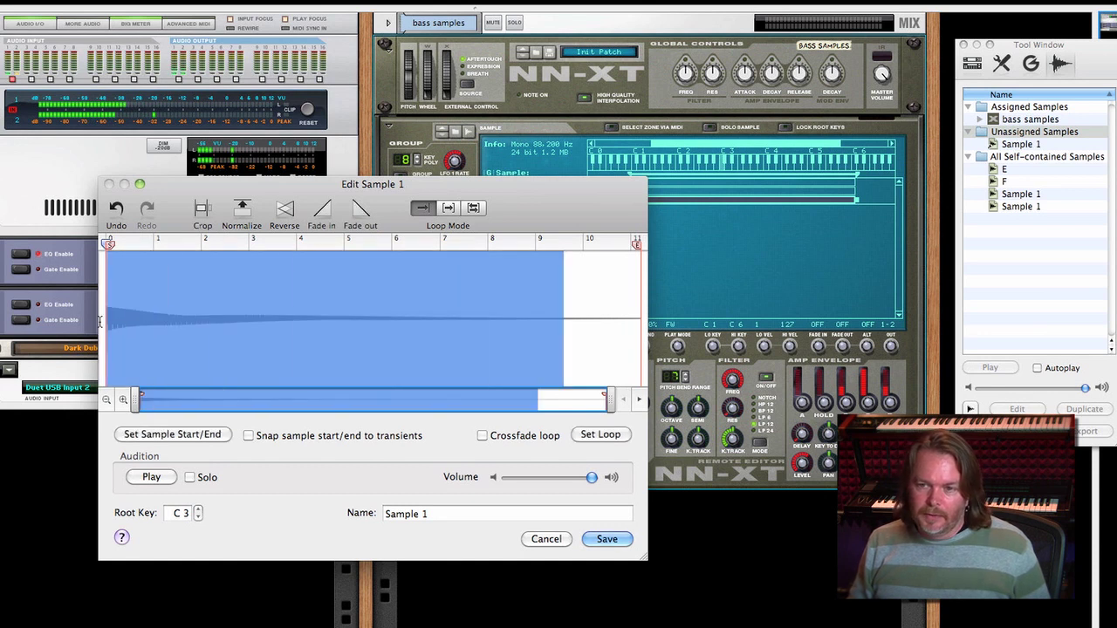
pyautogui.click(199, 209)
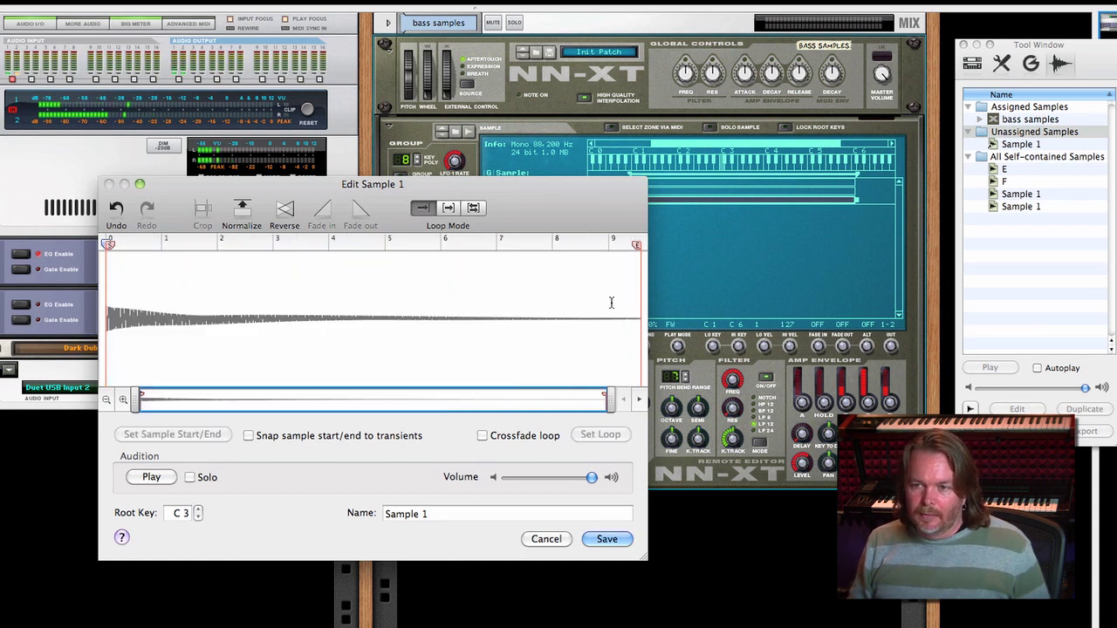
pyautogui.moveTo(615, 305); pyautogui.dragTo(640, 304)
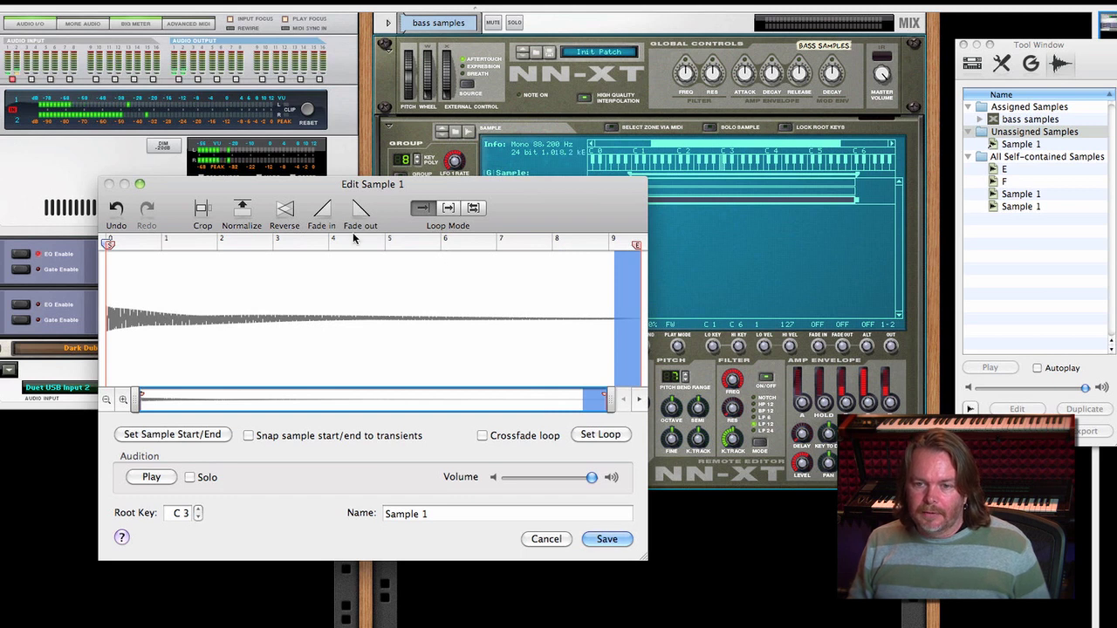
# Name the third sample F#, audition it briefly, and save it.
pyautogui.tripleClick(432, 515)
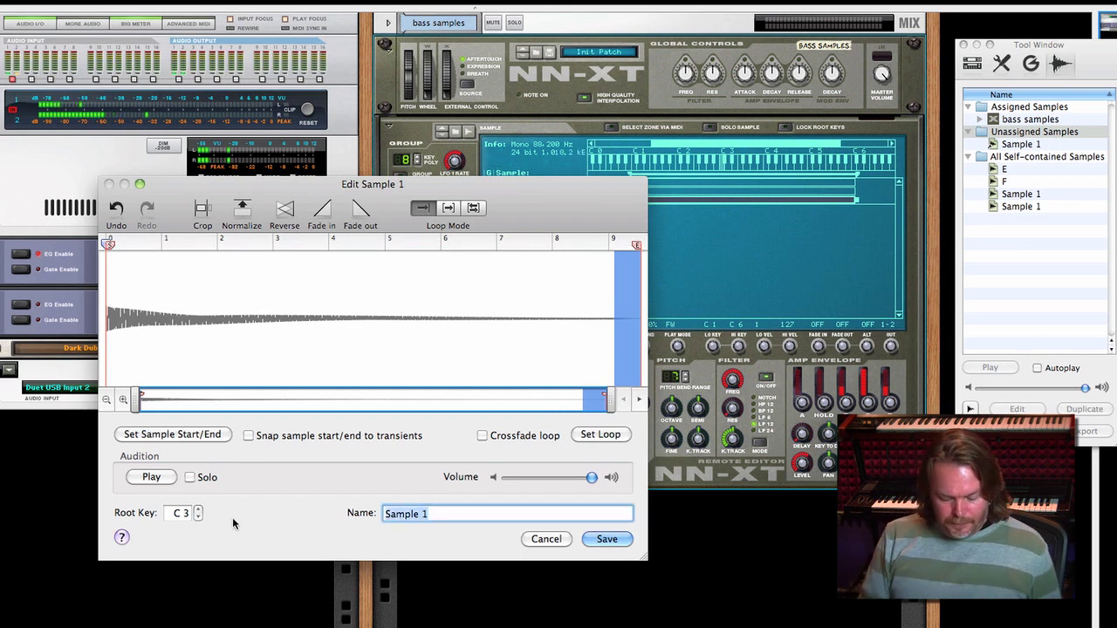
pyautogui.write('F#')
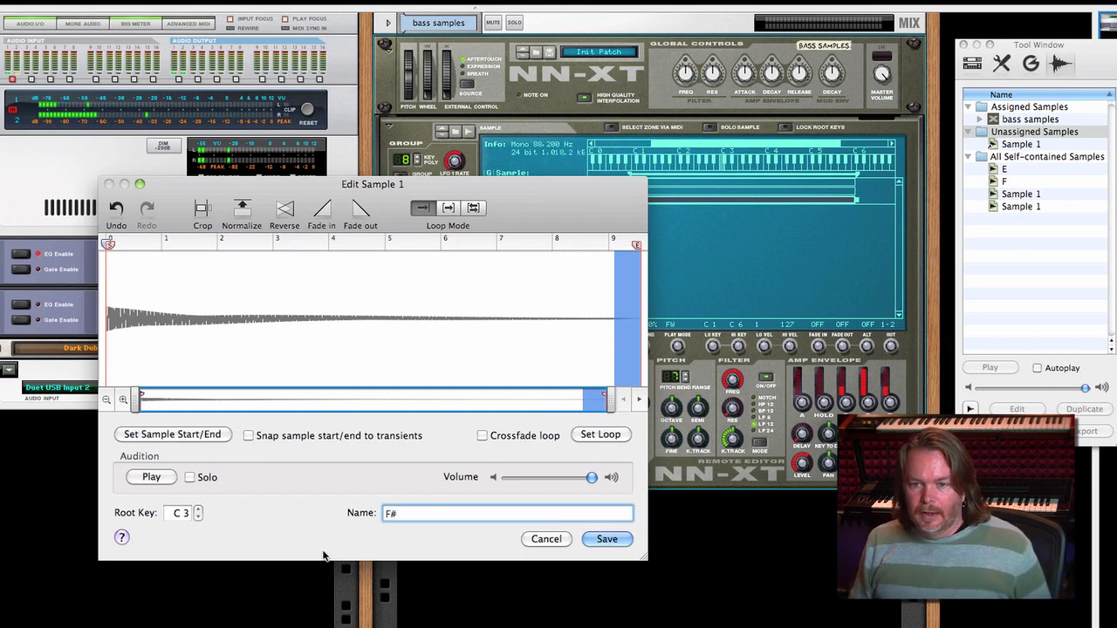
pyautogui.click(148, 479)
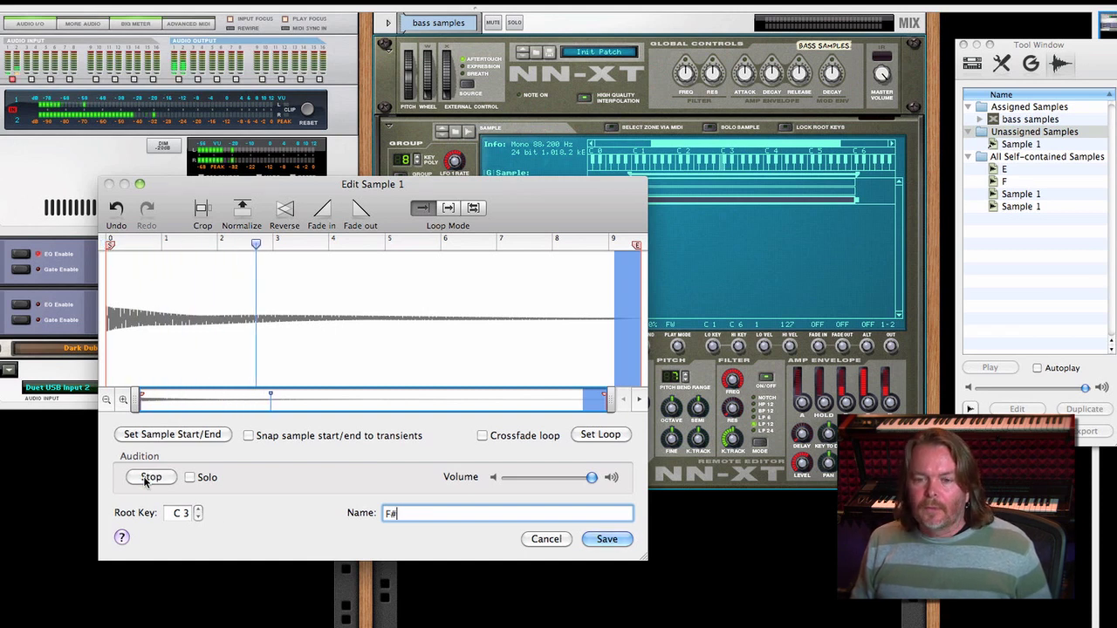
pyautogui.click(148, 479)
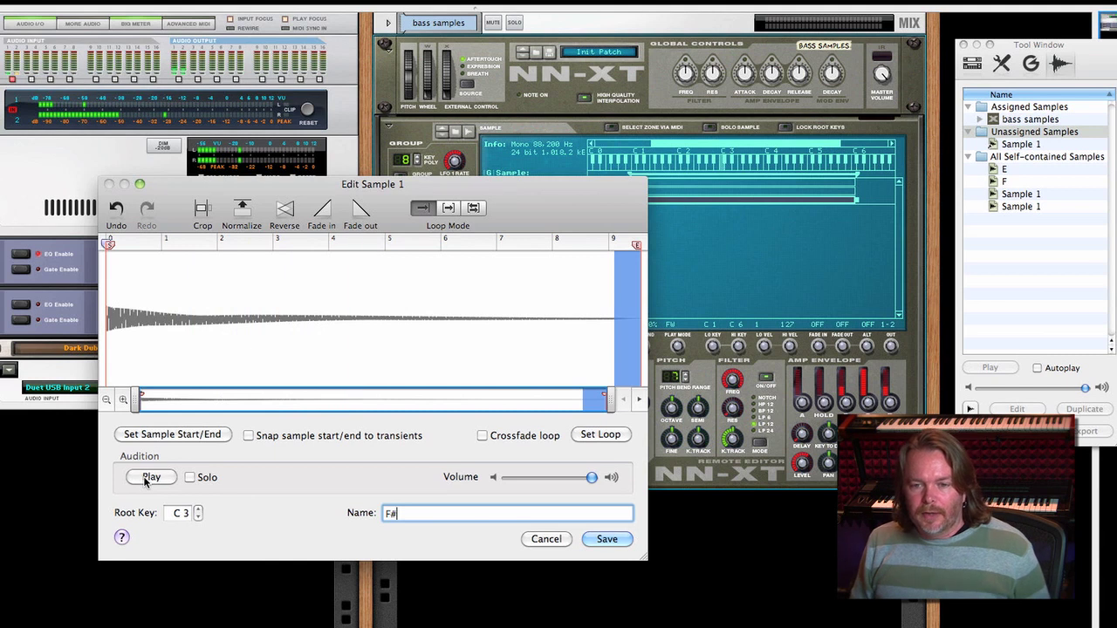
pyautogui.click(604, 539)
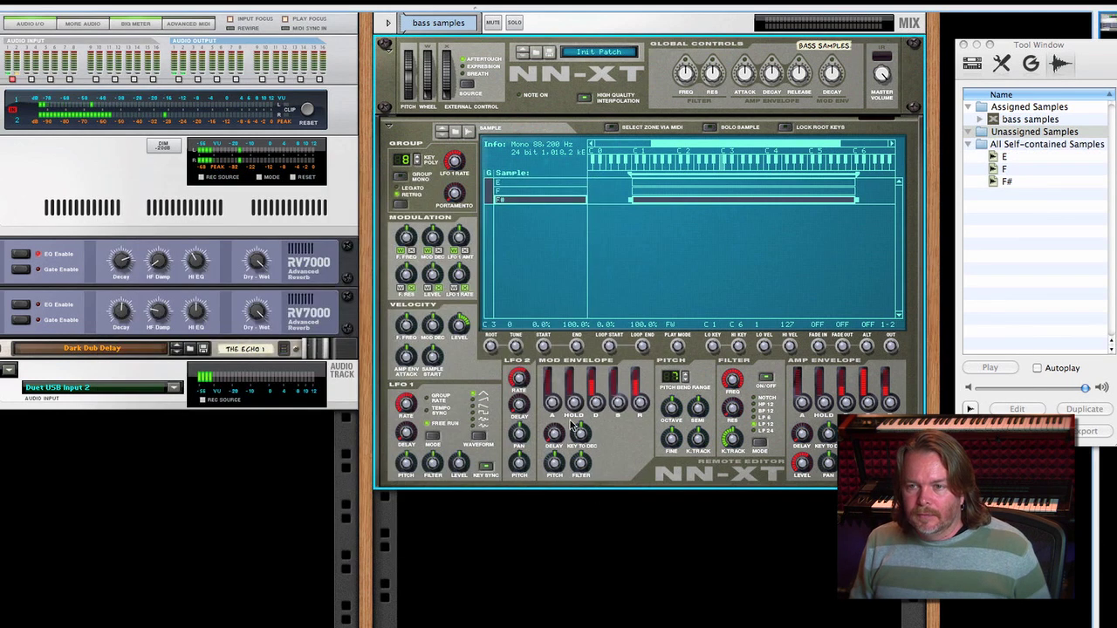
# Record a fourth bass note into the NN-XT with no zone selected, and crop off its leading silence.
pyautogui.click(468, 134)
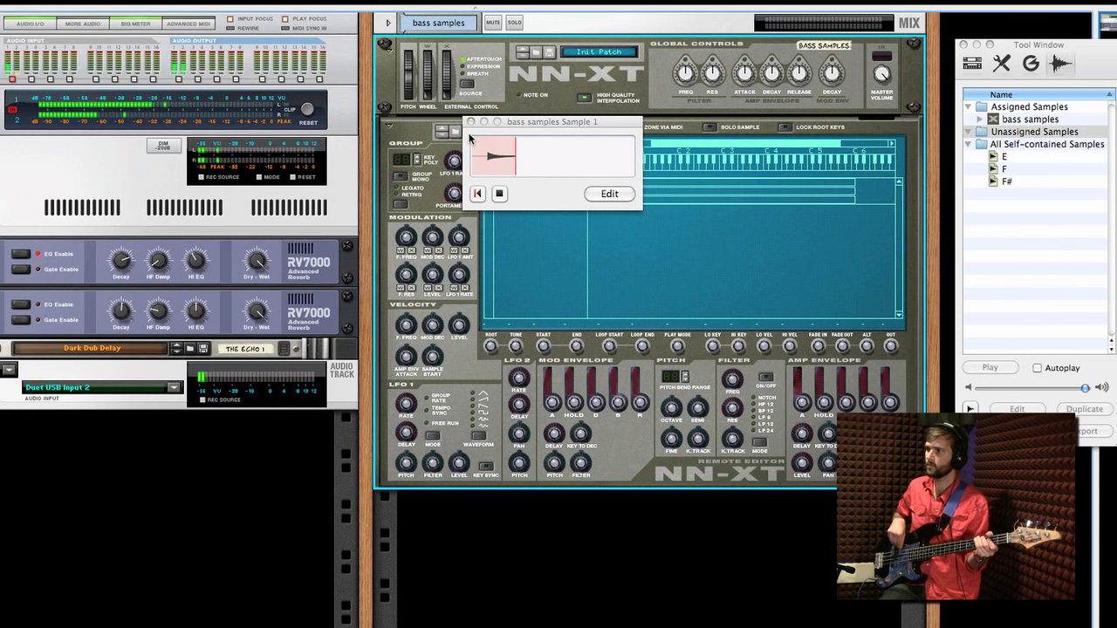
pyautogui.click(597, 194)
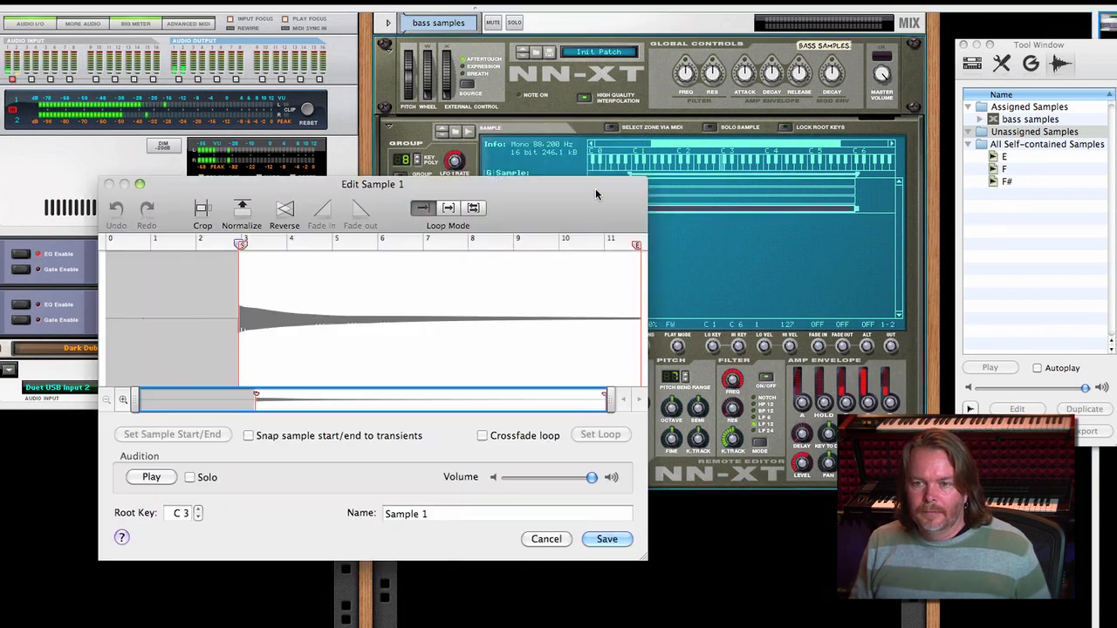
pyautogui.click(203, 209)
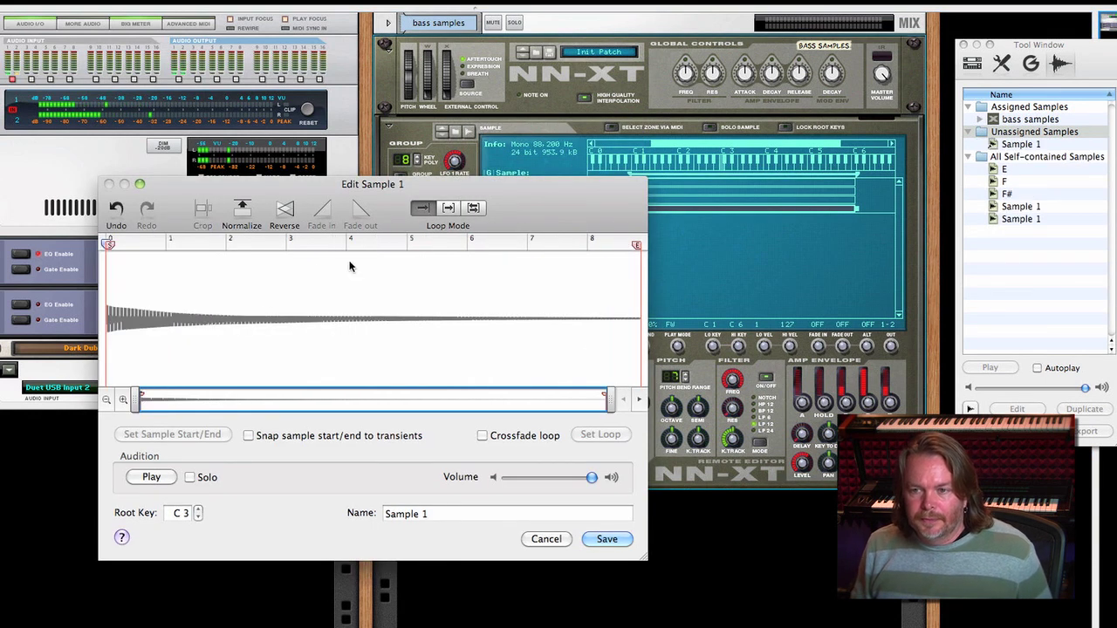
# Fade out the fourth sample's tail from about 8.3 seconds, and save it under the name G after auditioning it.
pyautogui.moveTo(609, 343); pyautogui.dragTo(642, 345)
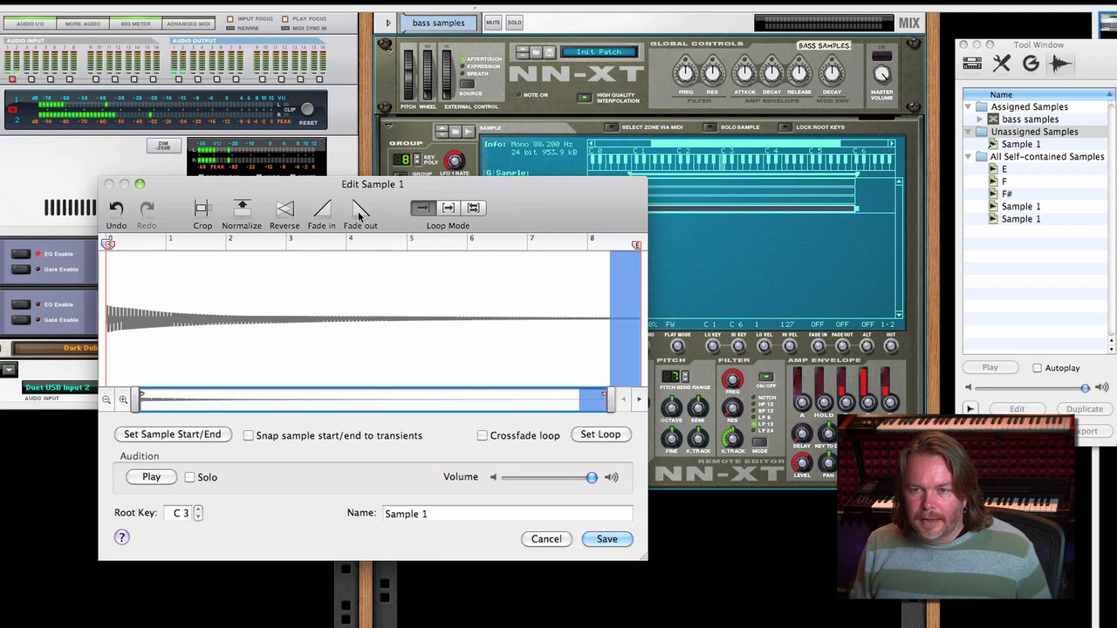
pyautogui.click(451, 515)
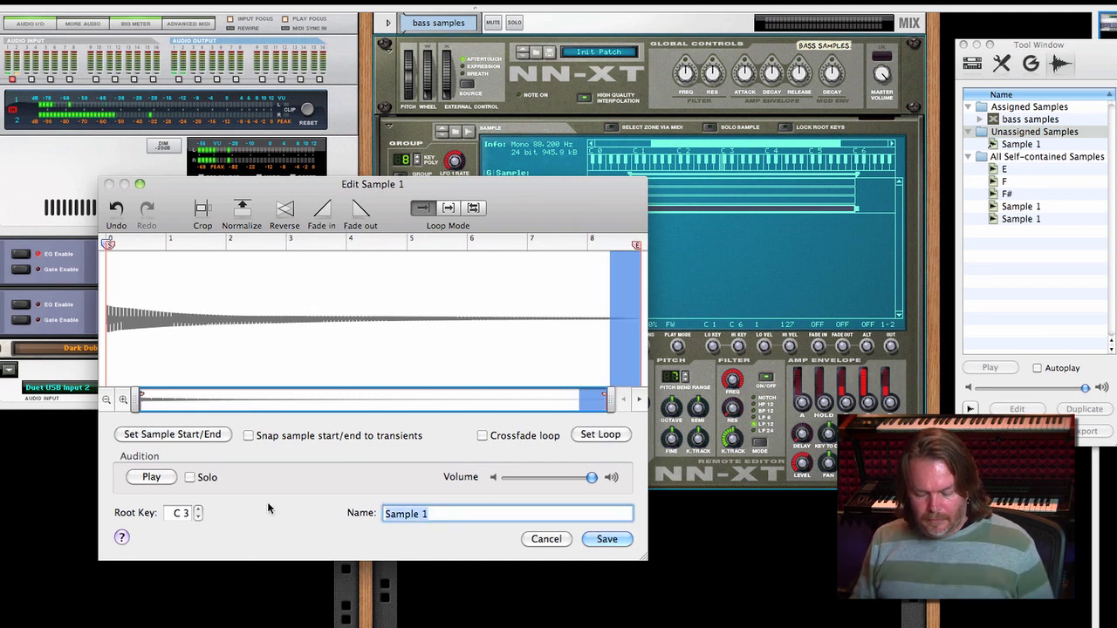
pyautogui.write('C')
pyautogui.click(135, 480)
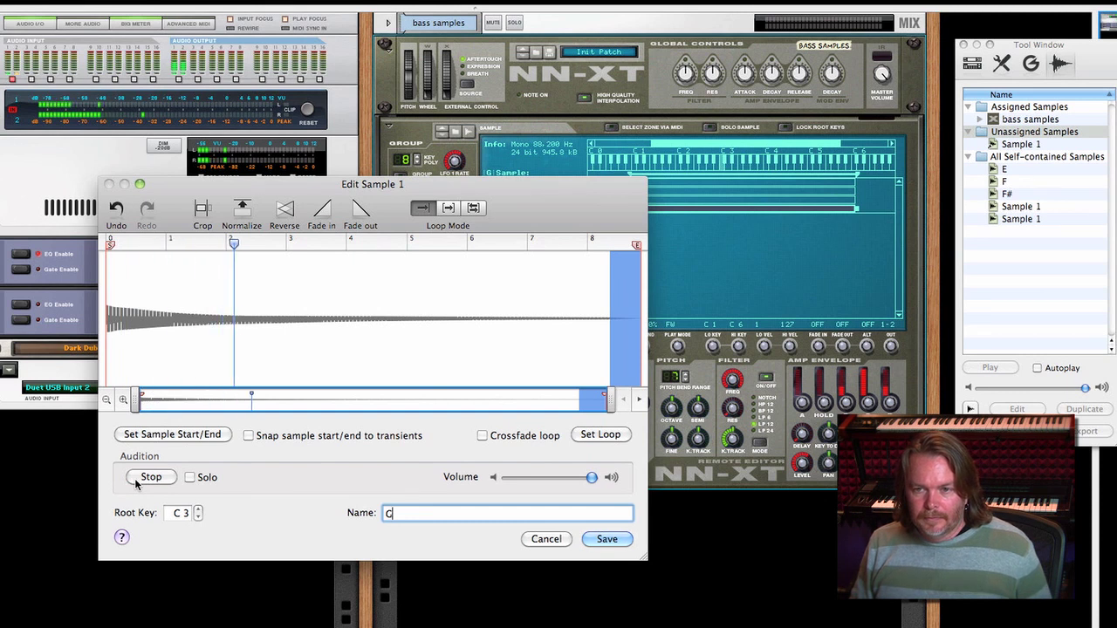
pyautogui.click(604, 538)
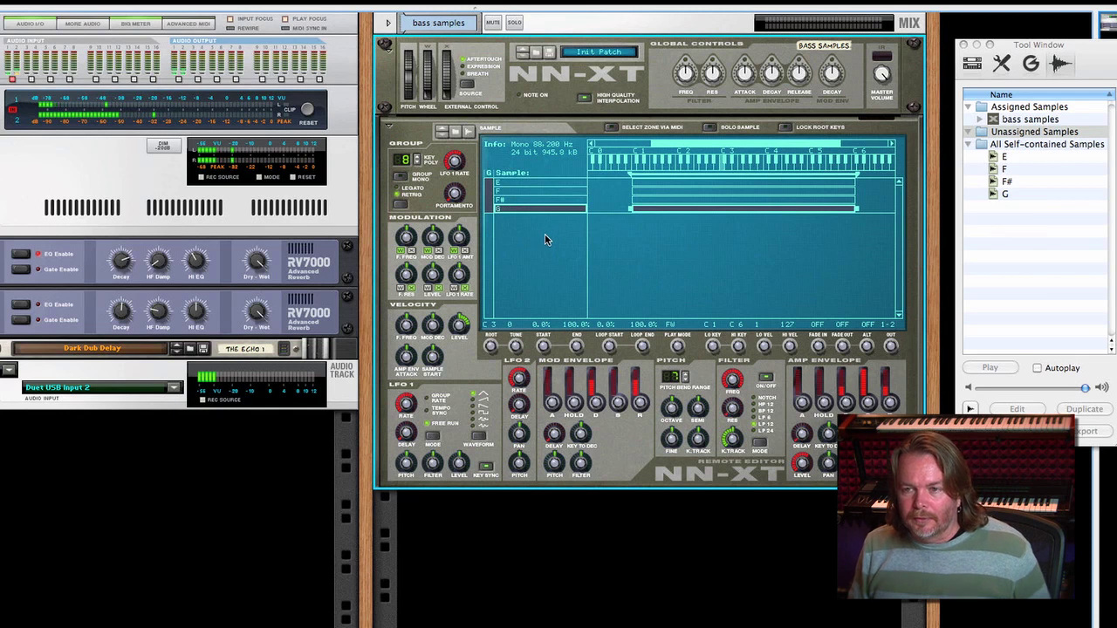
# With the G zone deselected, record a fifth bass note into the NN-XT and crop off its leading silence.
pyautogui.click(545, 235)
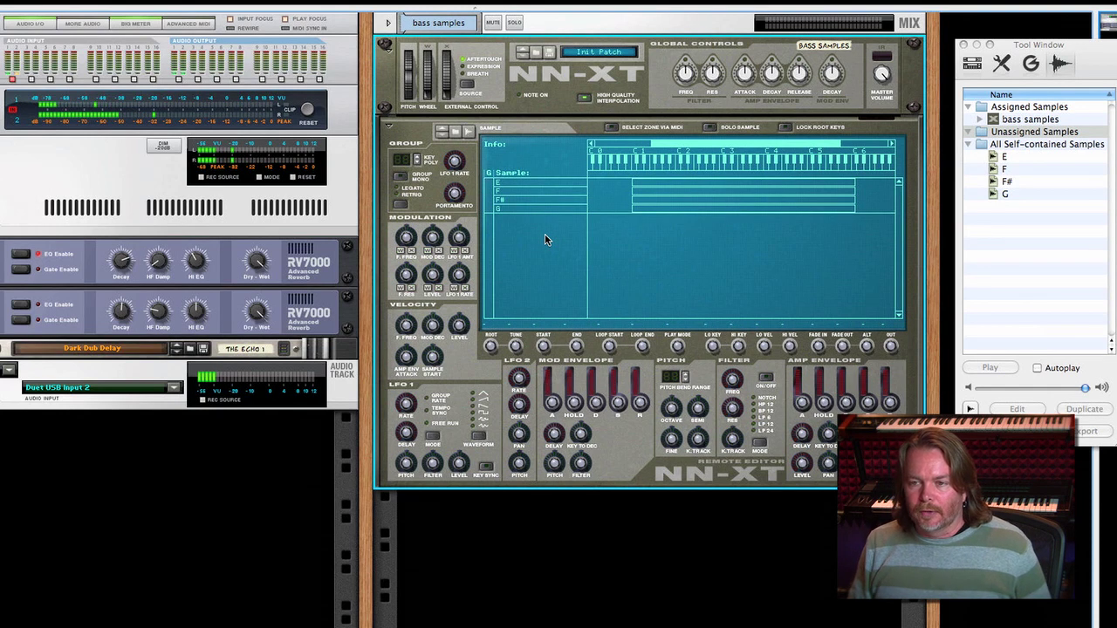
pyautogui.click(471, 131)
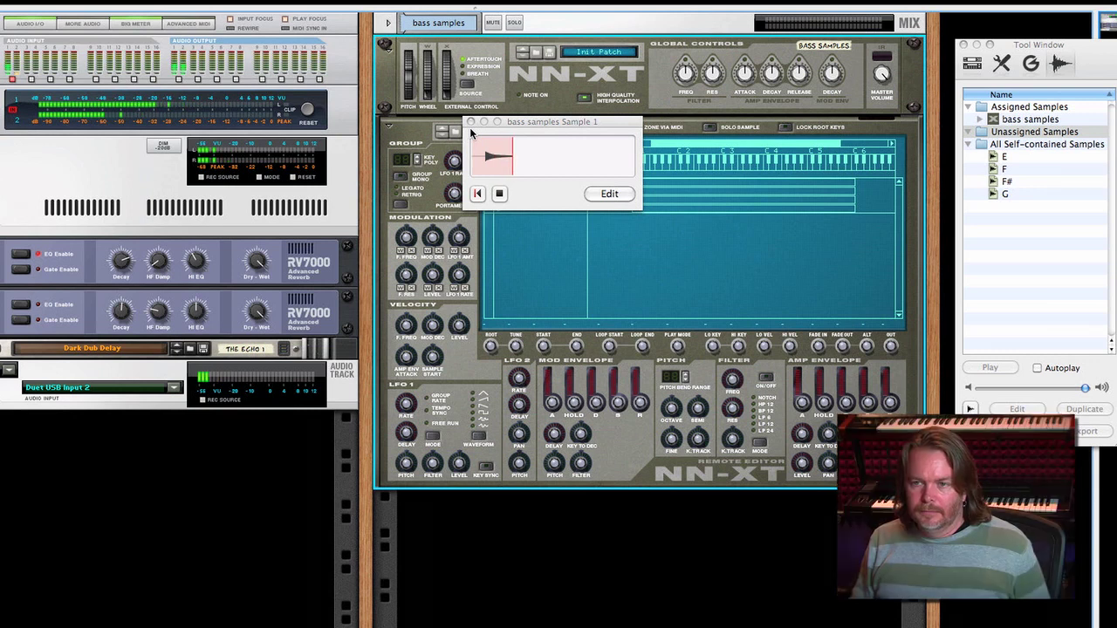
pyautogui.click(602, 191)
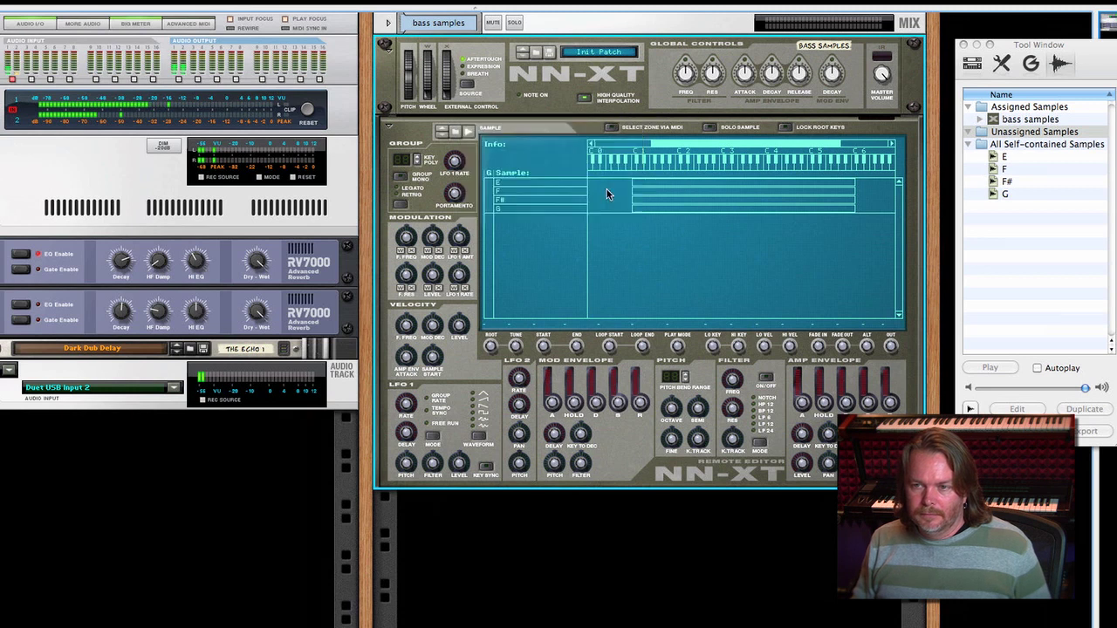
pyautogui.click(202, 213)
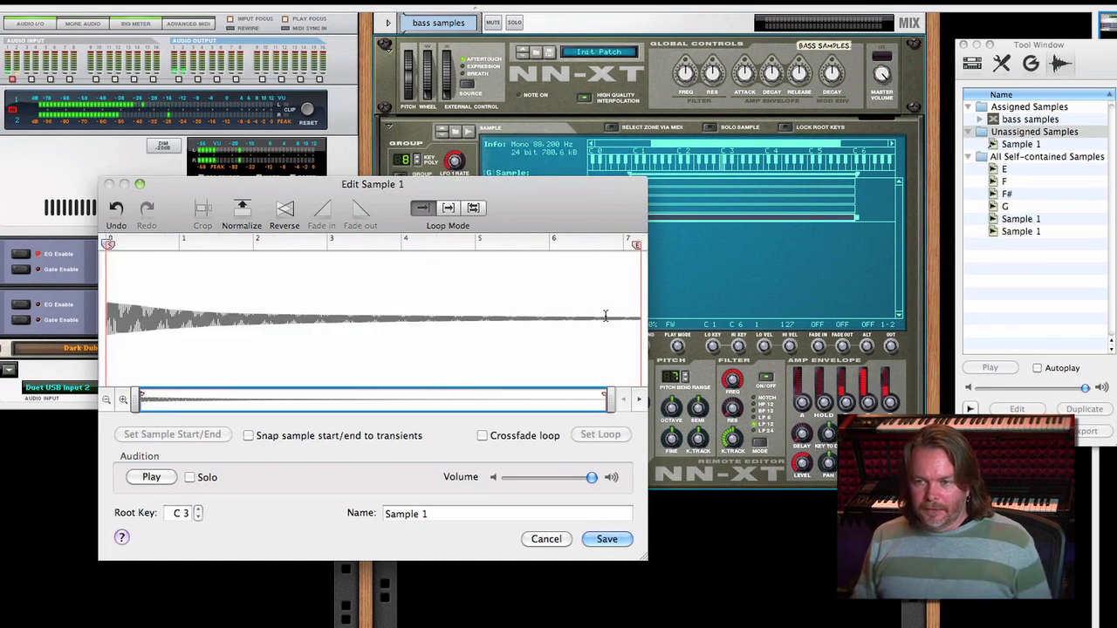
# Fade out the fifth sample's tail from about 6.7 seconds, and move the sample editor aside to uncover the NN-XT's sample list.
pyautogui.moveTo(606, 316); pyautogui.dragTo(643, 316)
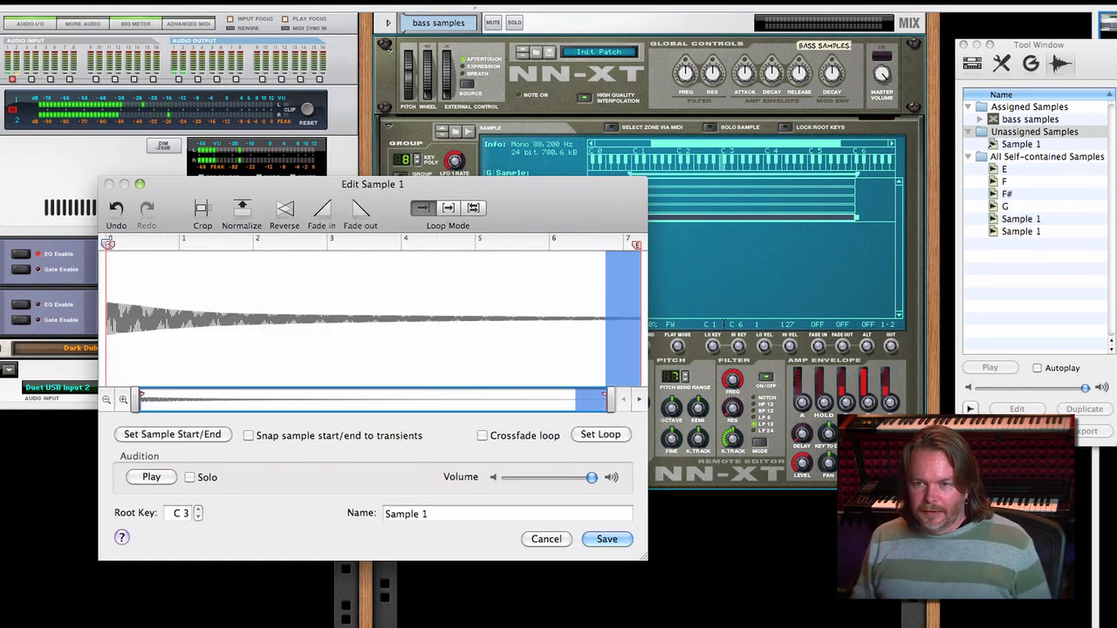
pyautogui.click(359, 208)
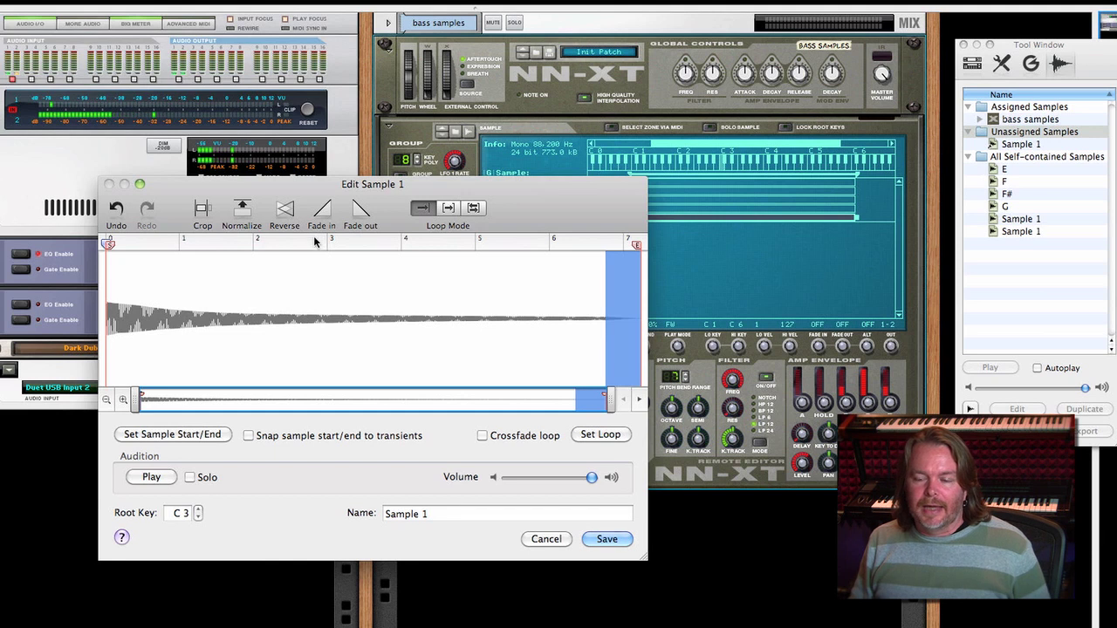
pyautogui.moveTo(563, 210); pyautogui.dragTo(426, 204)
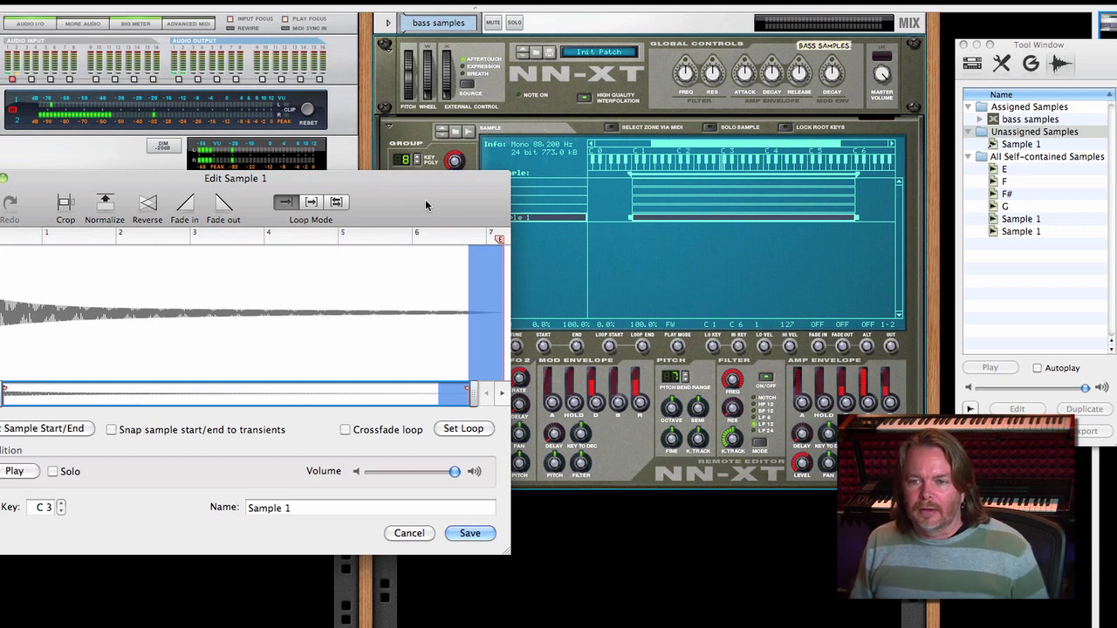
pyautogui.moveTo(425, 205); pyautogui.dragTo(476, 197)
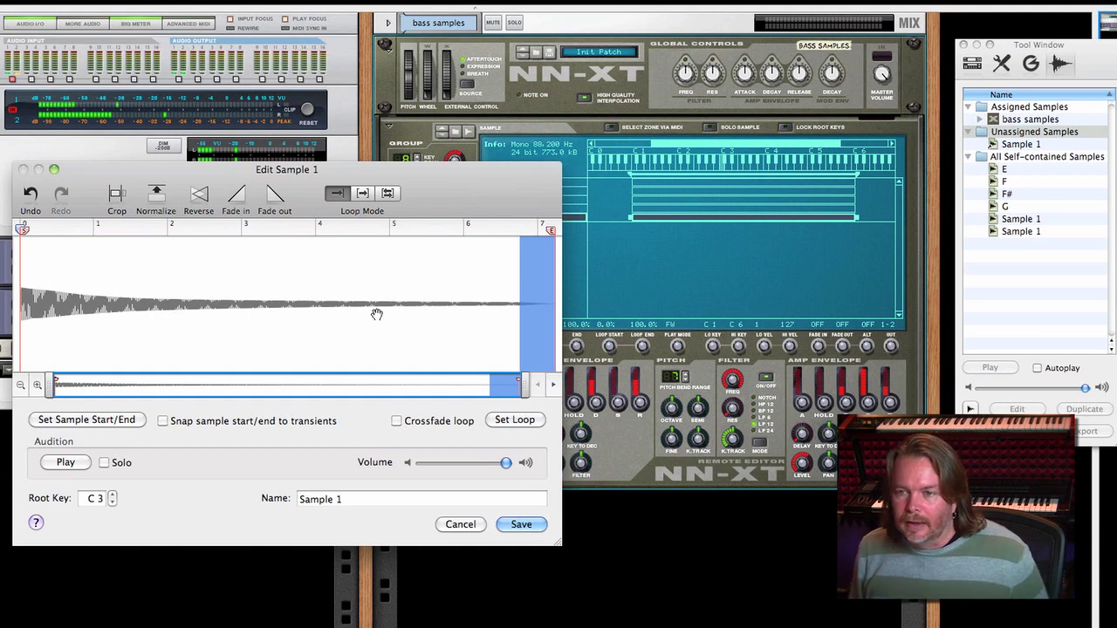
pyautogui.moveTo(383, 203); pyautogui.dragTo(254, 244)
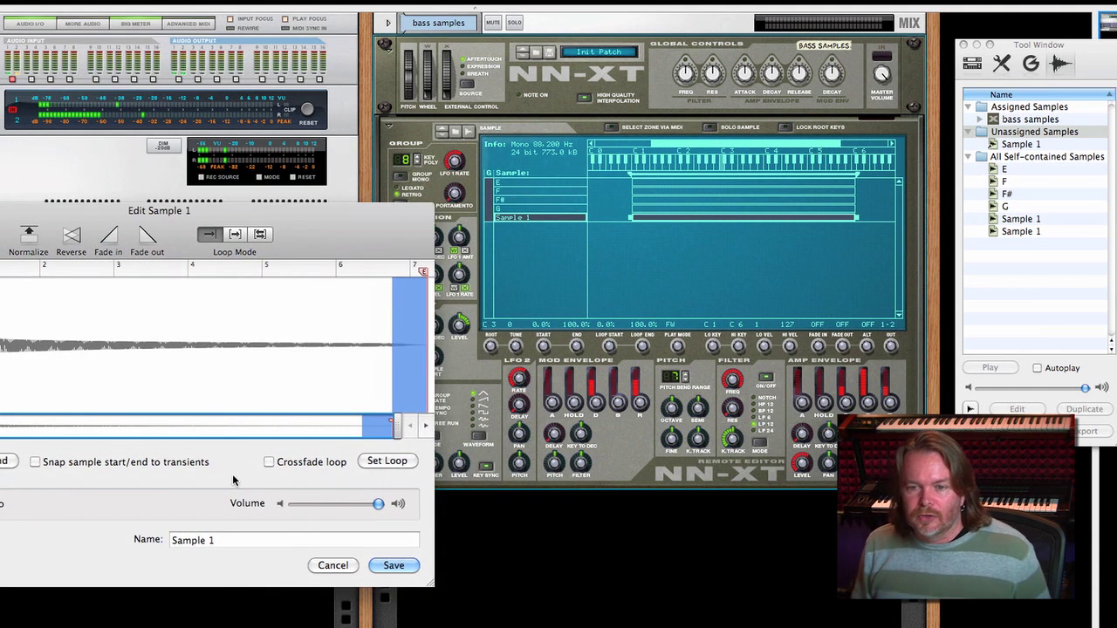
# Name the fifth sample G# and save it.
pyautogui.tripleClick(220, 540)
pyautogui.write('C')
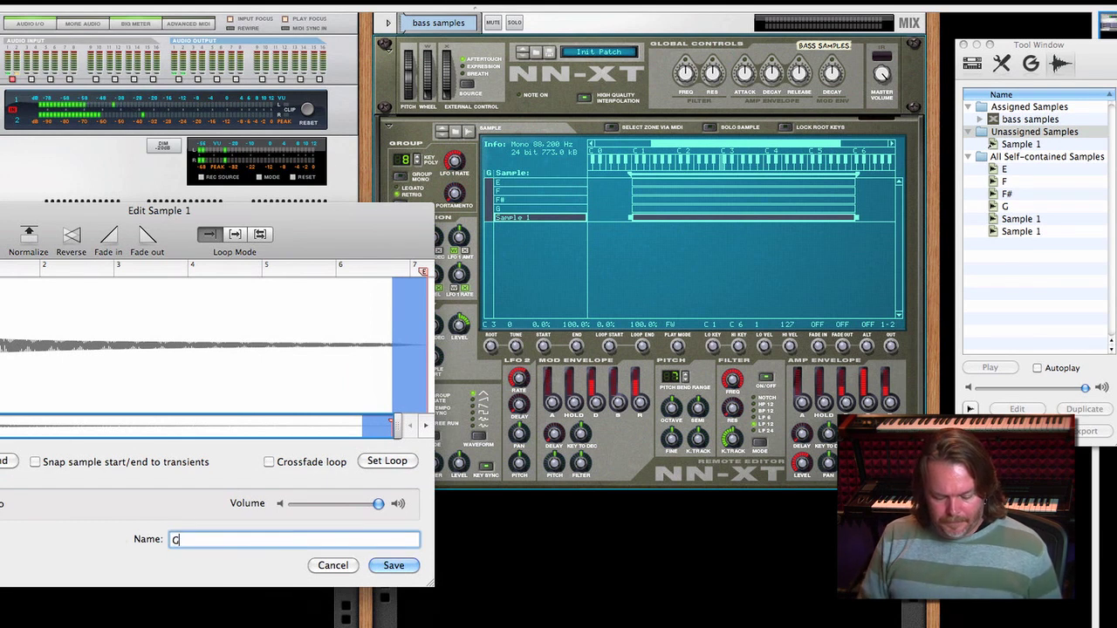
pyautogui.write('#')
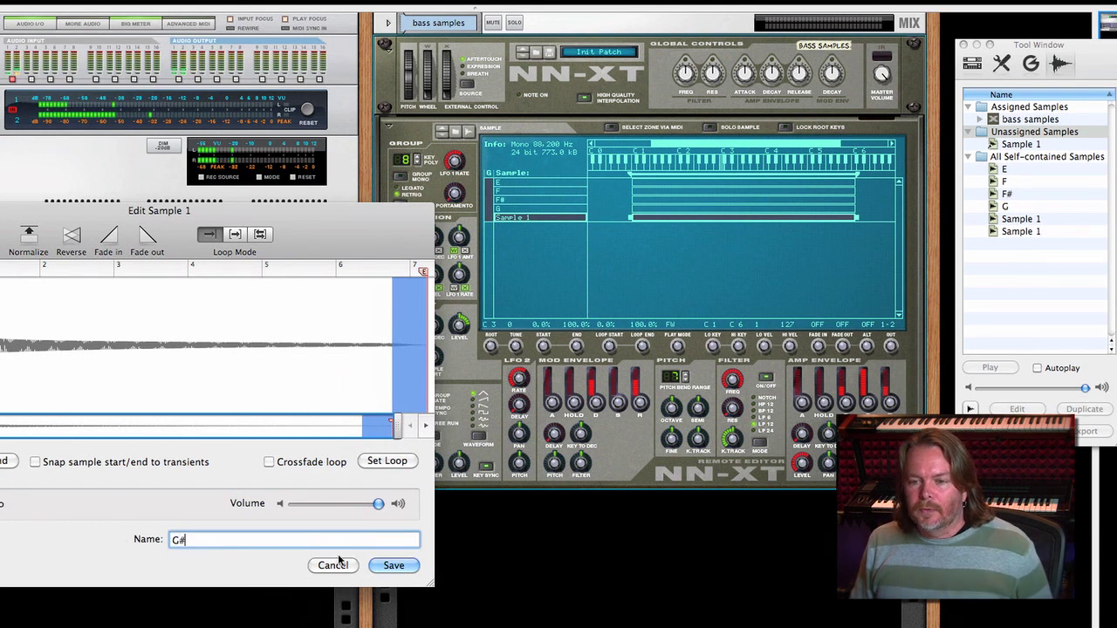
pyautogui.click(397, 565)
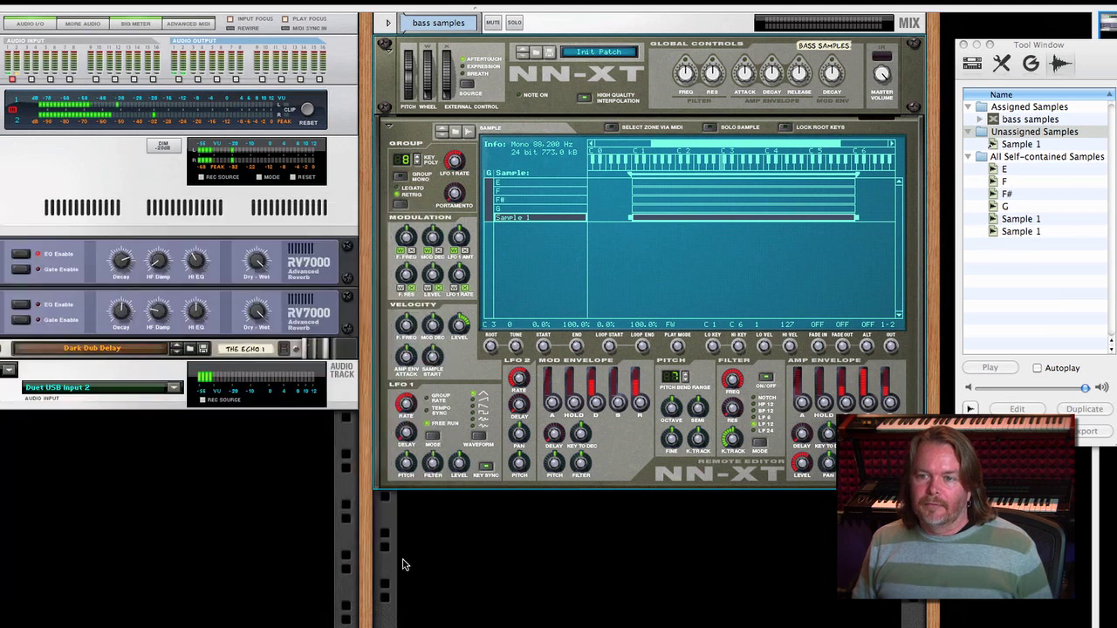
# With no zone selected, record the D# bass note into the NN-XT, then crop its leading silence and its end to about 8.7 seconds.
pyautogui.click(519, 274)
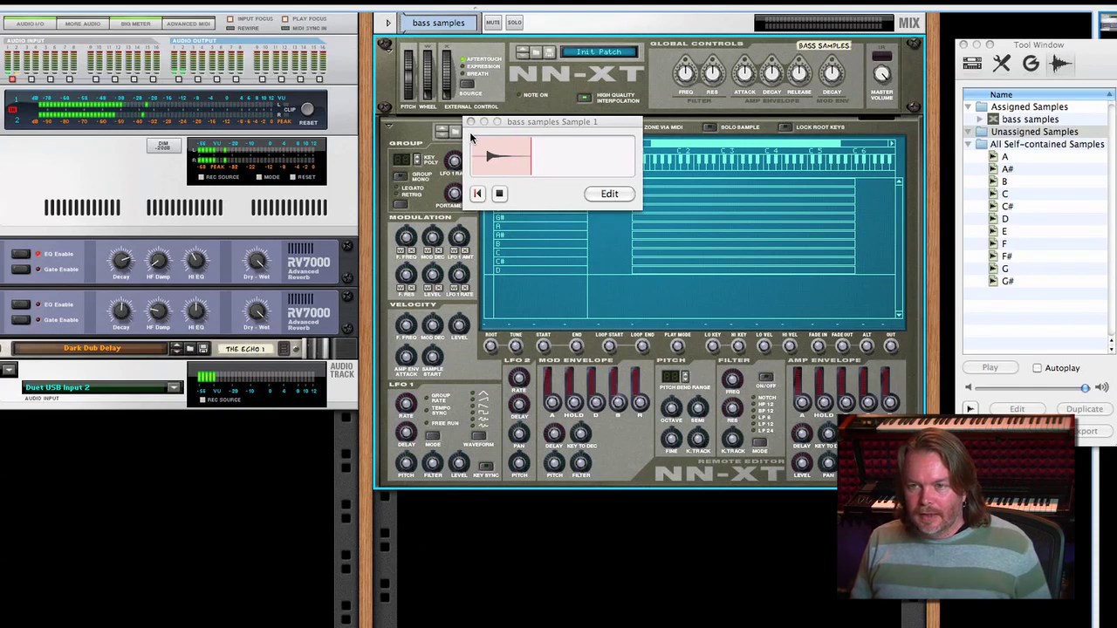
pyautogui.click(606, 193)
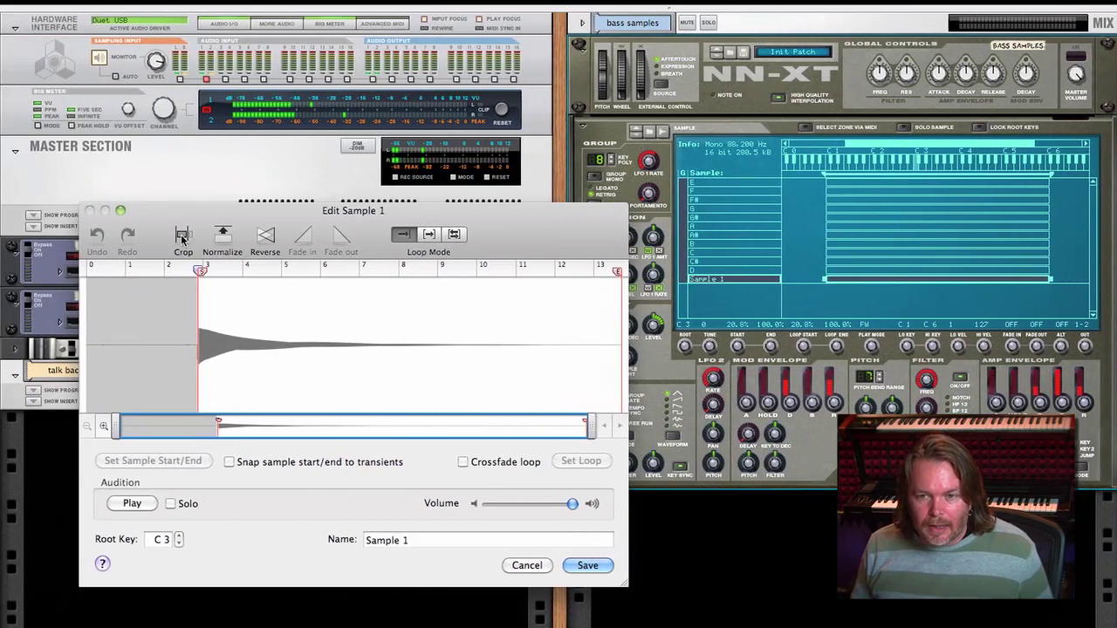
pyautogui.click(181, 238)
pyautogui.moveTo(529, 352); pyautogui.dragTo(88, 349)
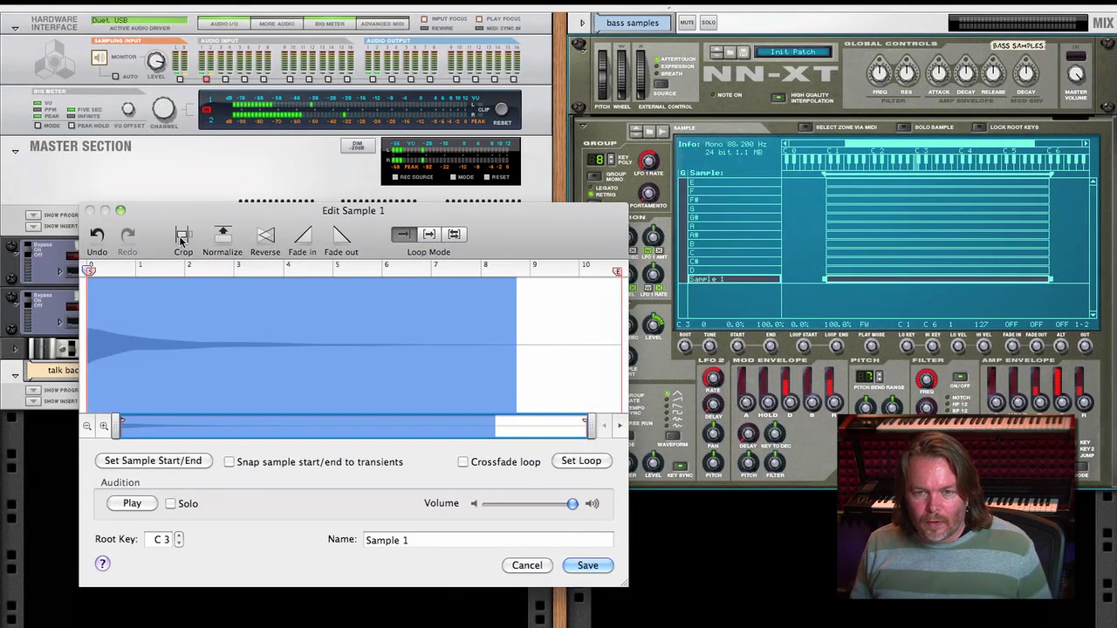
pyautogui.click(181, 238)
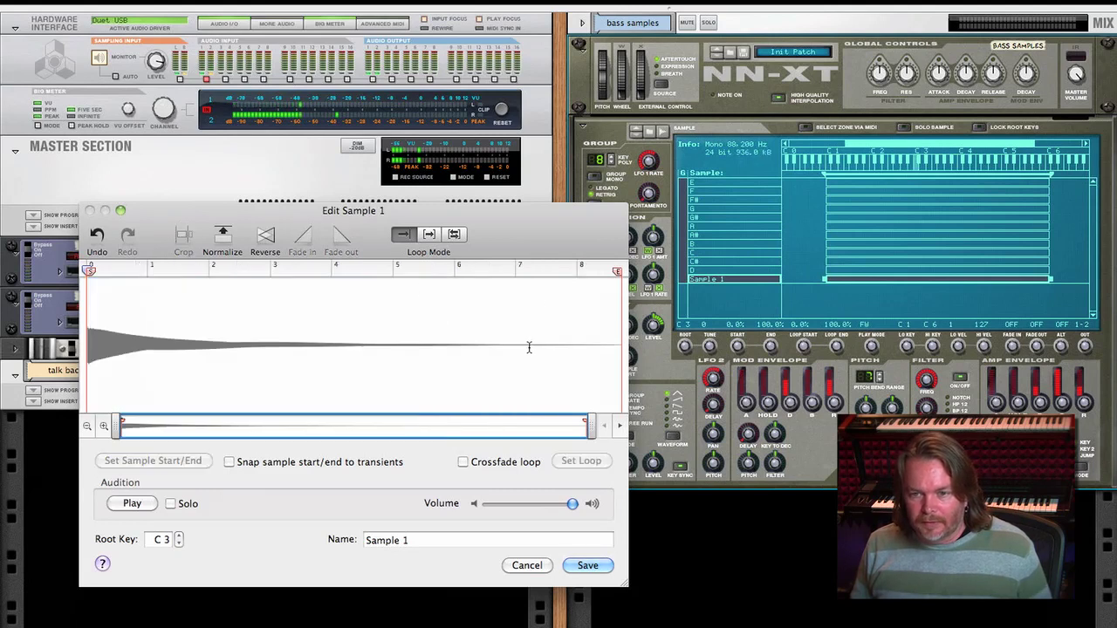
# Fade out the new sample's tail from about 7.2 seconds, and save the sample under the name D#.
pyautogui.moveTo(529, 344); pyautogui.dragTo(621, 345)
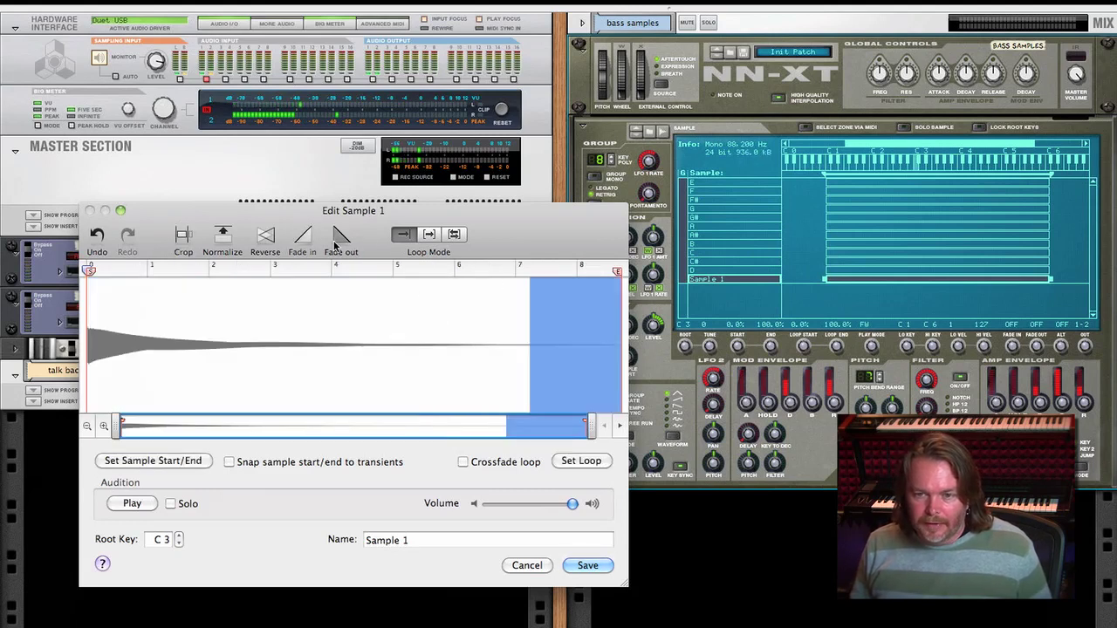
pyautogui.click(439, 537)
pyautogui.write('D#')
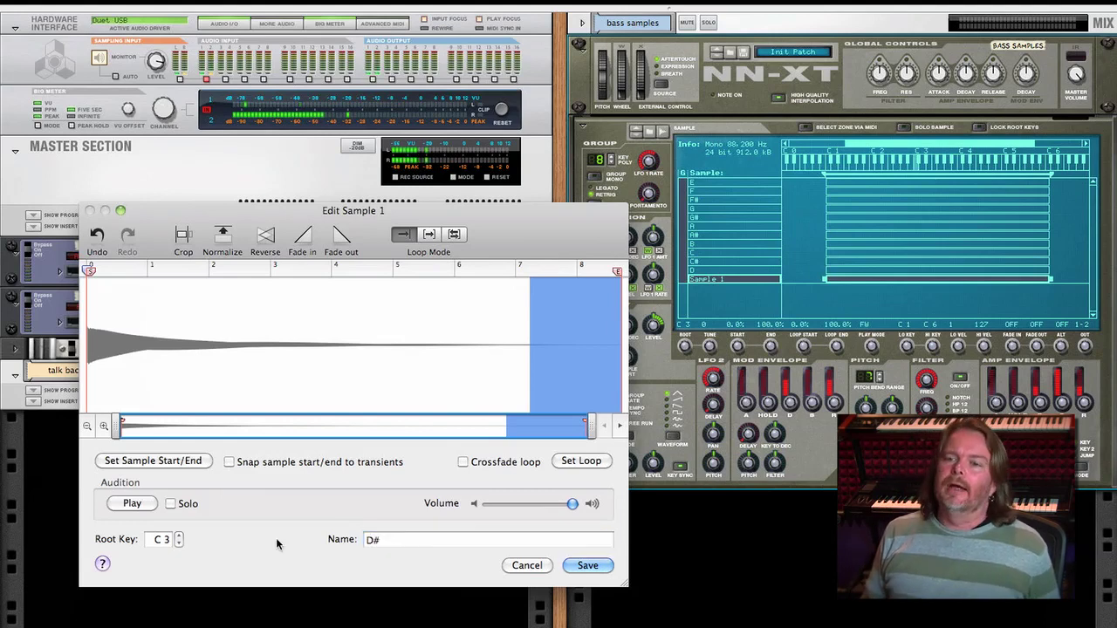
pyautogui.press('Return')
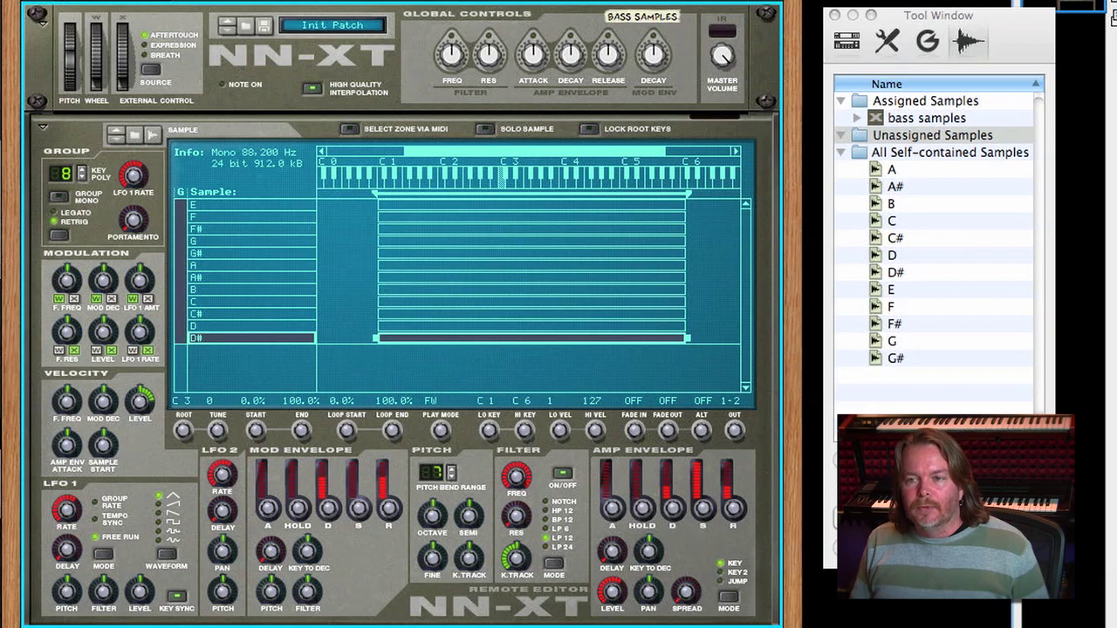
# Select all twelve sample zones in the NN-XT and set their root notes from pitch detection.
pyautogui.click(267, 206)
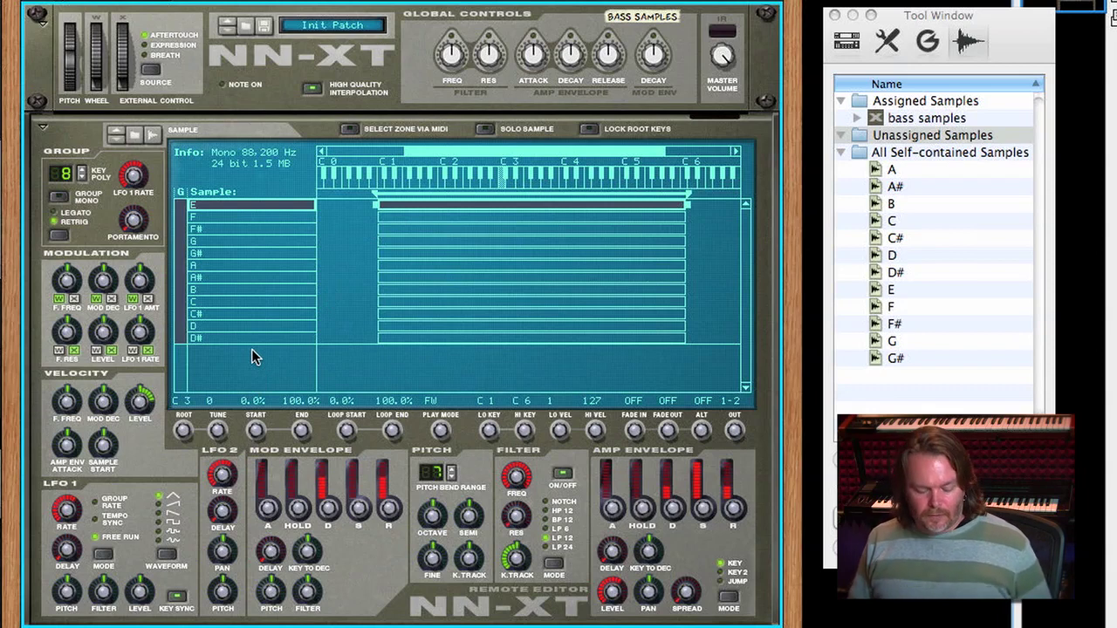
pyautogui.press('super+a')
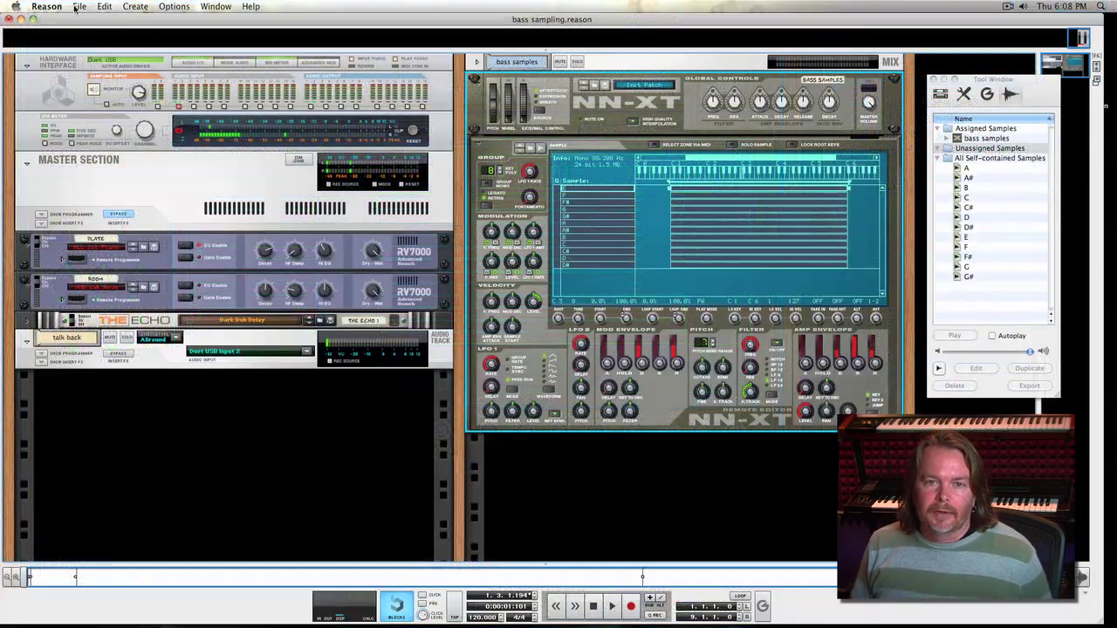
pyautogui.click(77, 7)
pyautogui.moveTo(104, 7)
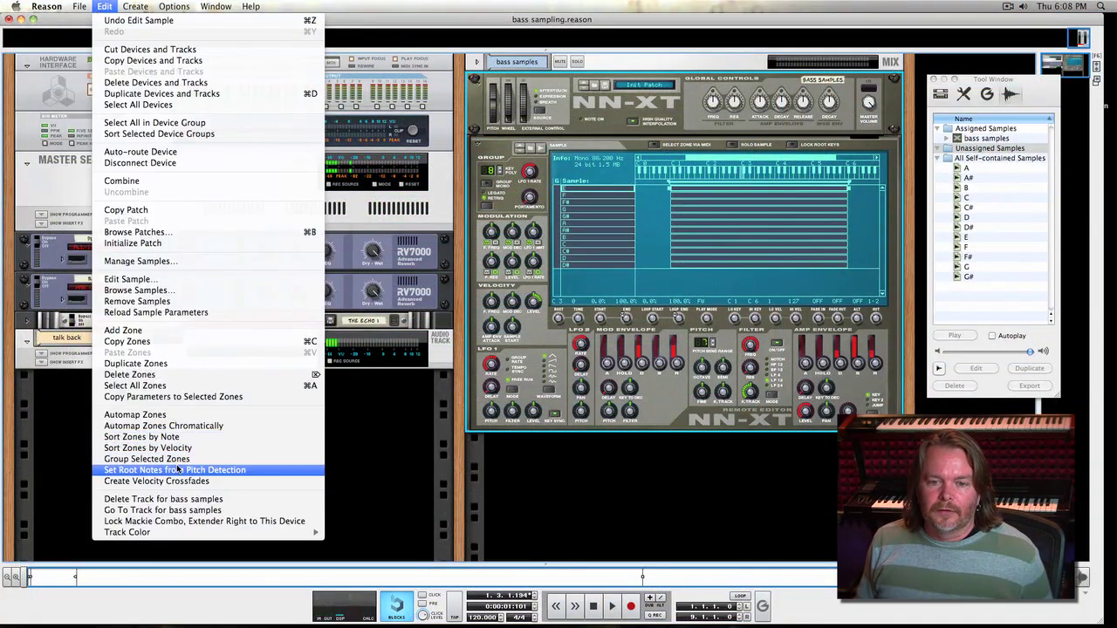
pyautogui.click(256, 474)
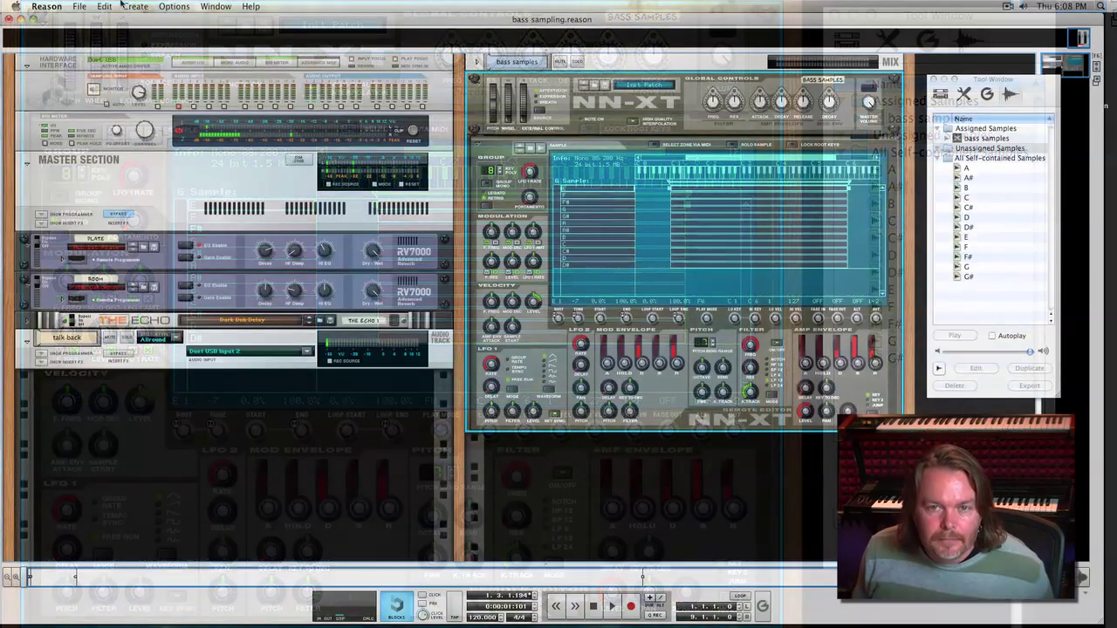
# Automap the selected zones across the keyboard, and select the bass samples track in the sequencer.
pyautogui.click(104, 6)
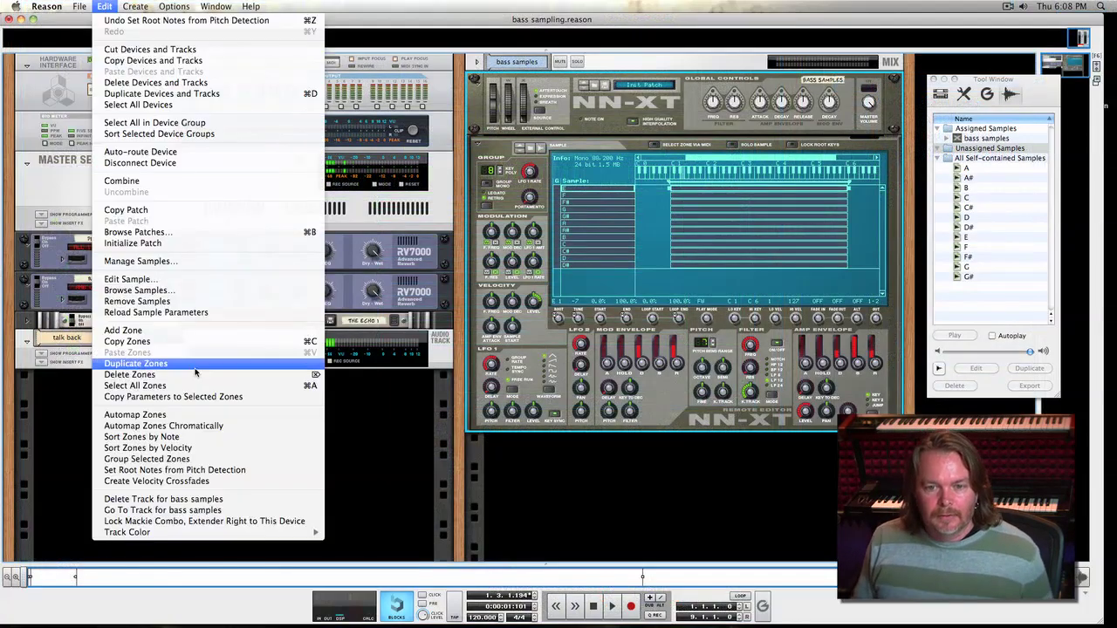
pyautogui.click(212, 415)
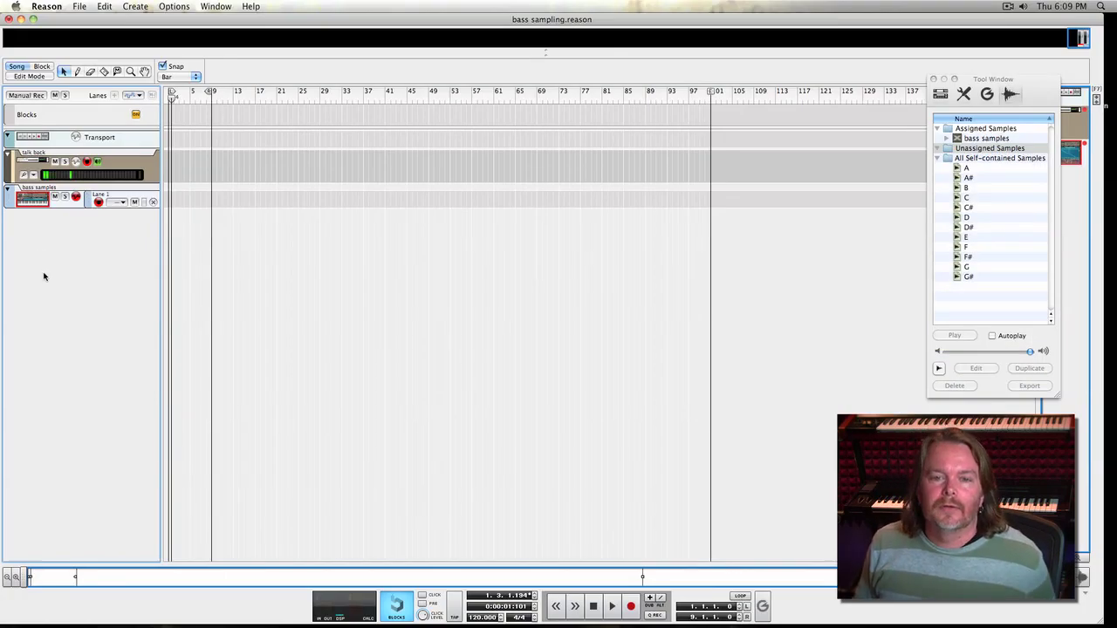
pyautogui.click(33, 196)
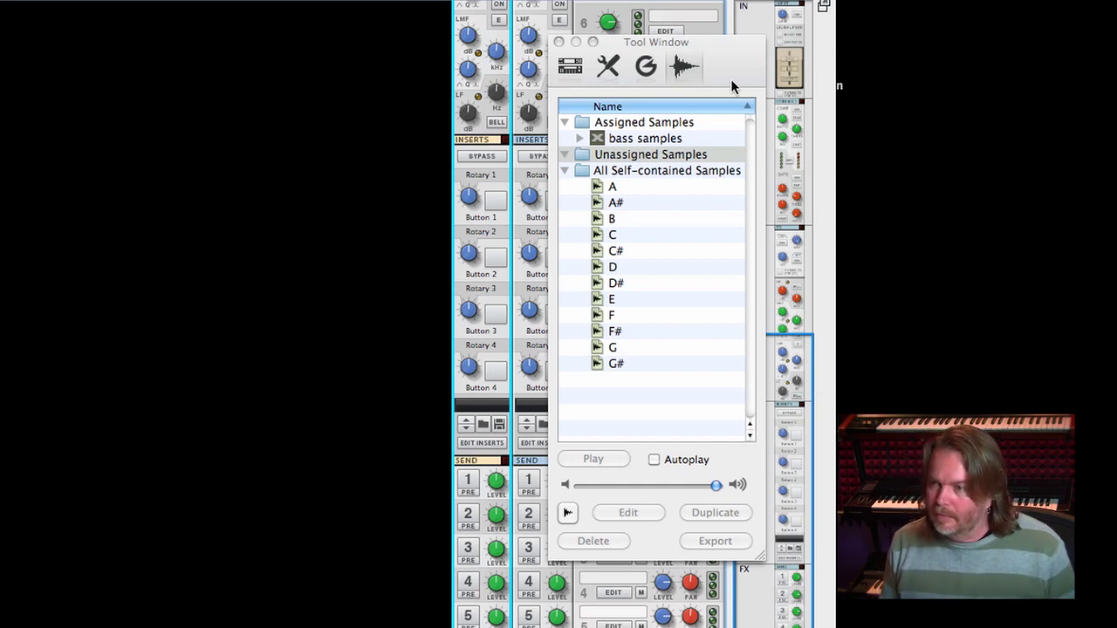
# Review which samples are assigned to the bass samples device, and hide the Tool Window.
pyautogui.moveTo(731, 85); pyautogui.dragTo(407, 70)
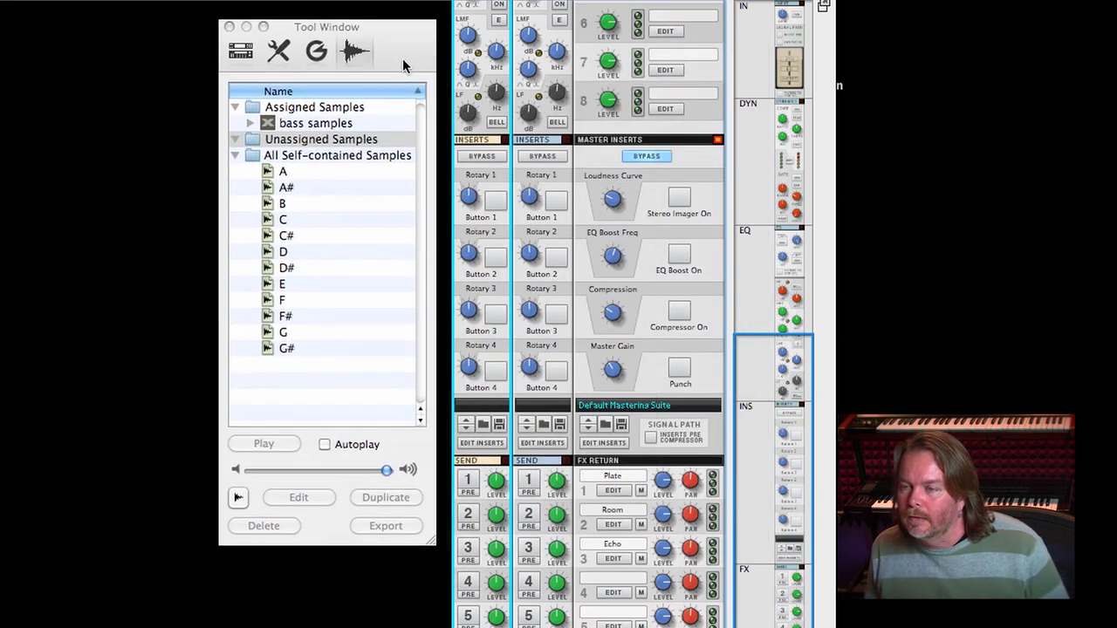
pyautogui.click(235, 155)
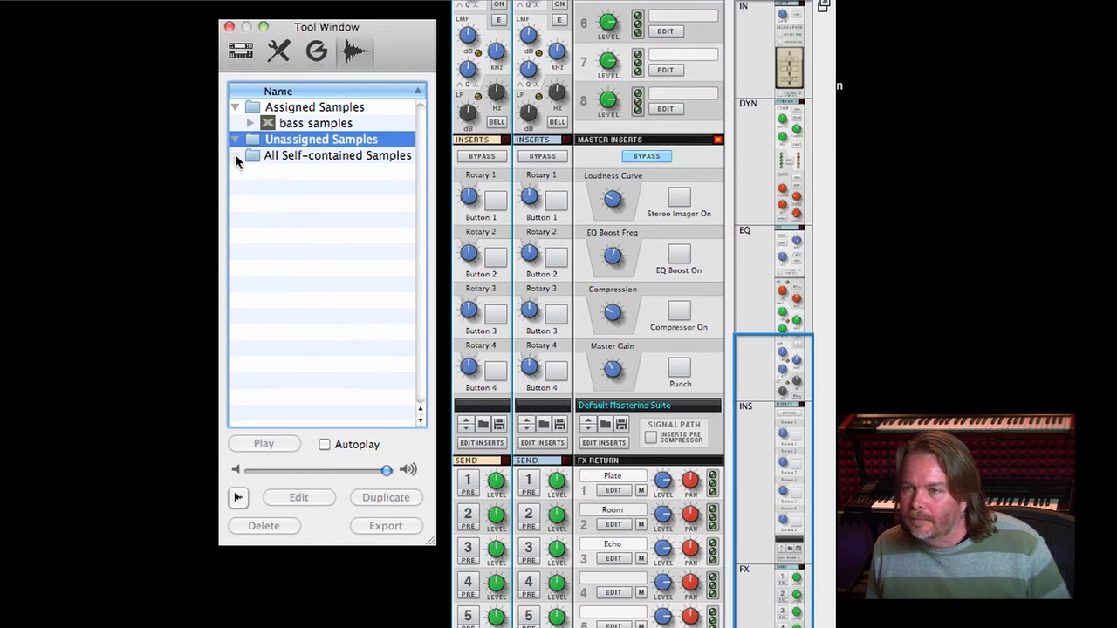
pyautogui.click(247, 124)
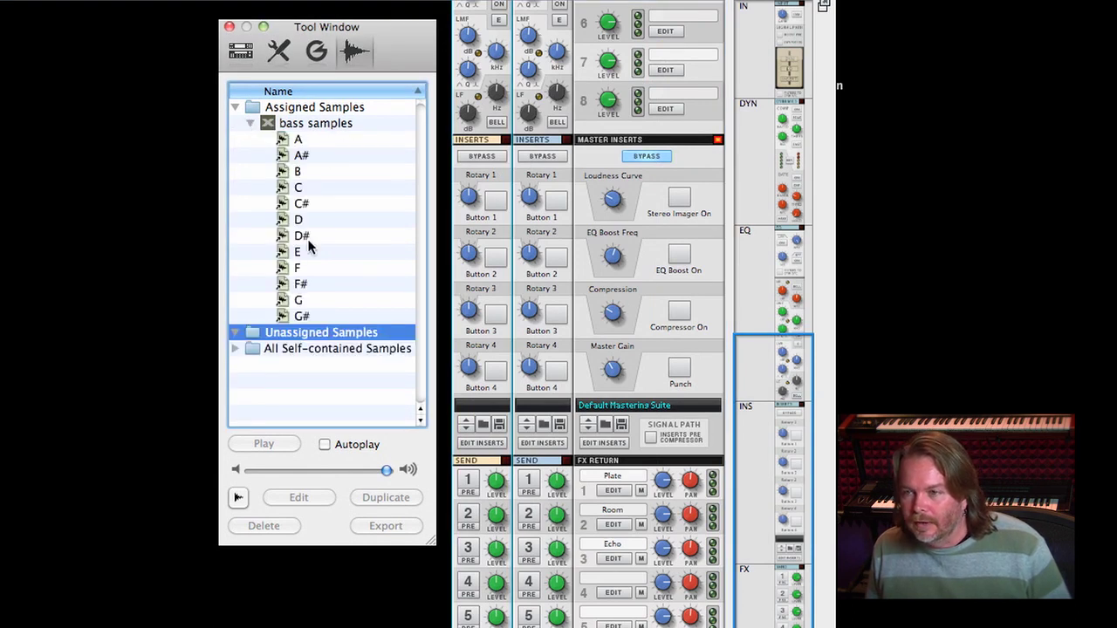
pyautogui.click(248, 124)
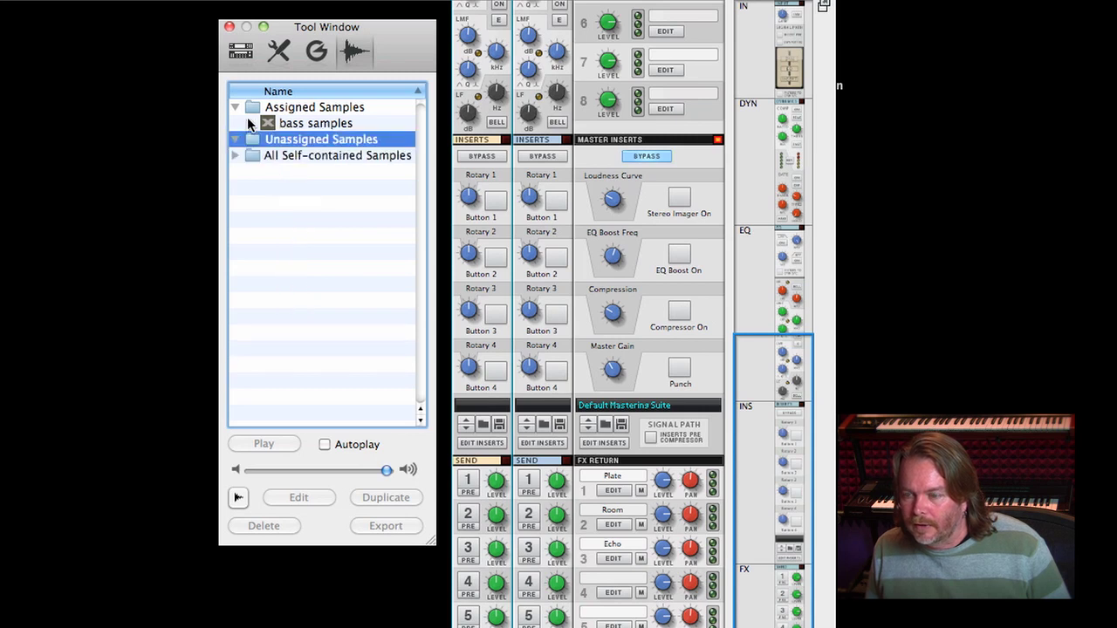
pyautogui.press('F8')
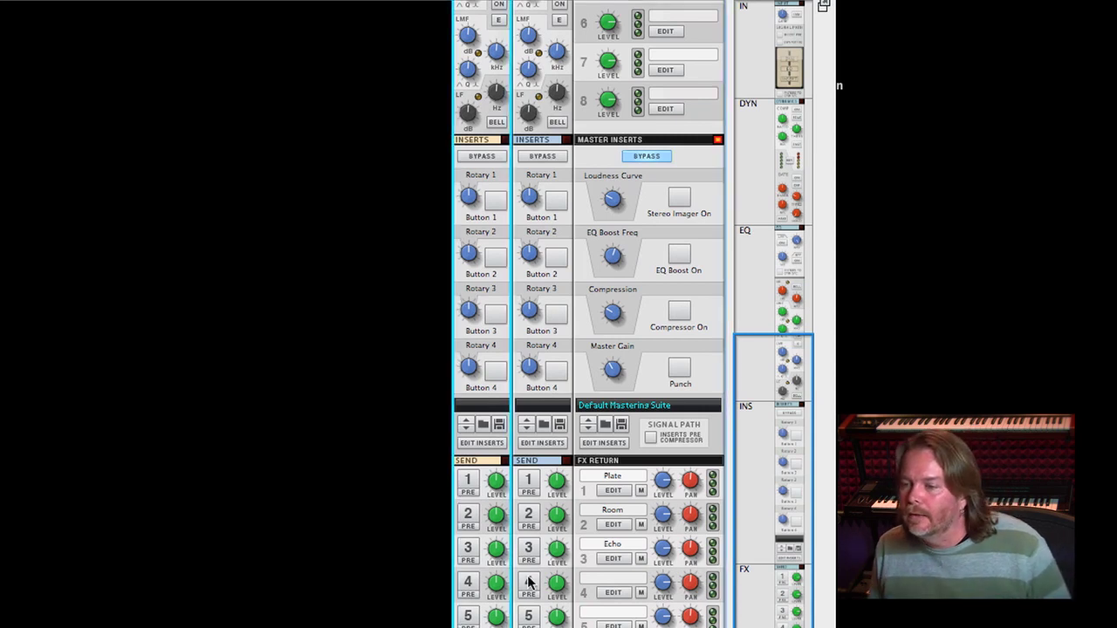
# On the bass samples mixer channel, raise the input gain slightly, enable the compressor and adjust its threshold.
pyautogui.scroll(-5, 531, 585)
pyautogui.scroll(15, 528, 583)
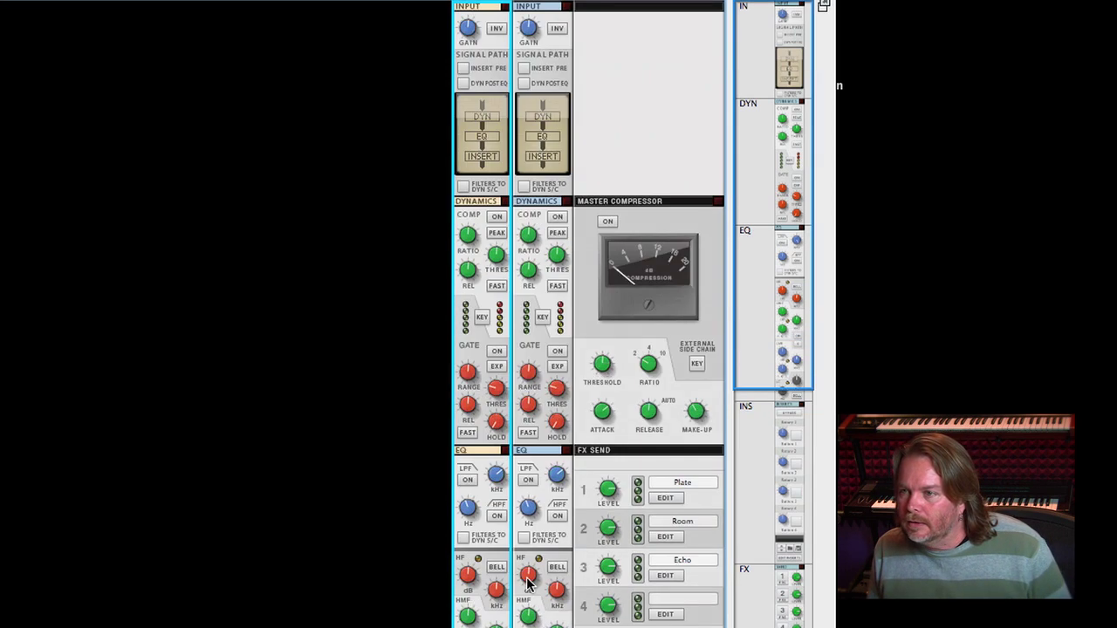
pyautogui.moveTo(528, 41); pyautogui.dragTo(528, 31)
pyautogui.click(555, 216)
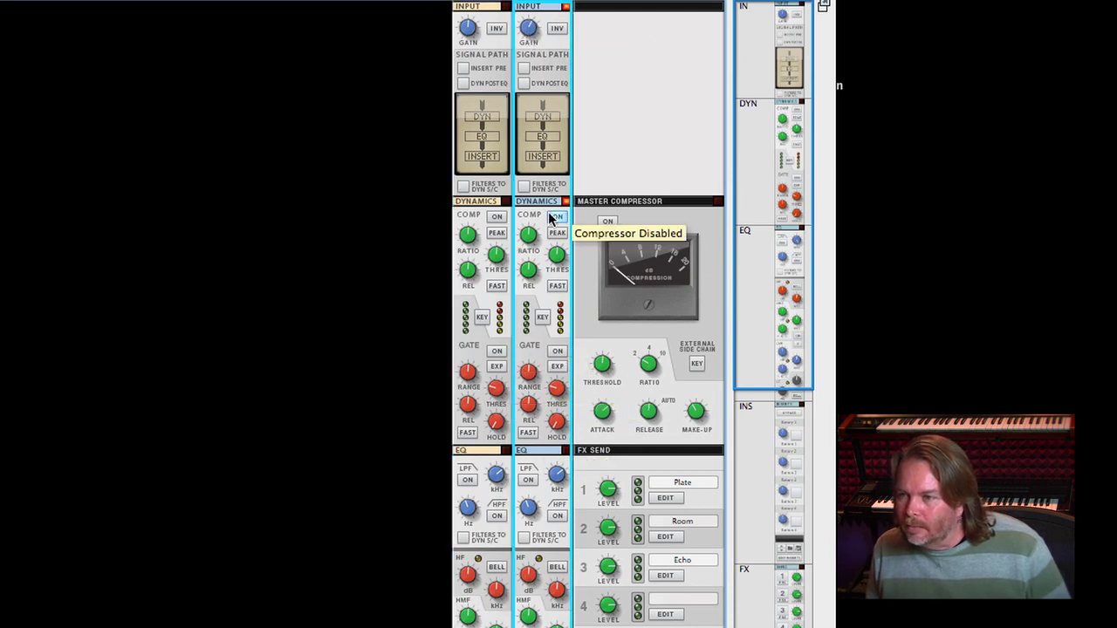
pyautogui.moveTo(556, 253); pyautogui.dragTo(529, 220)
# Raise the bass samples channel's fader slightly in the main mixer.
pyautogui.scroll(-5, 565, 486)
pyautogui.scroll(-4, 565, 486)
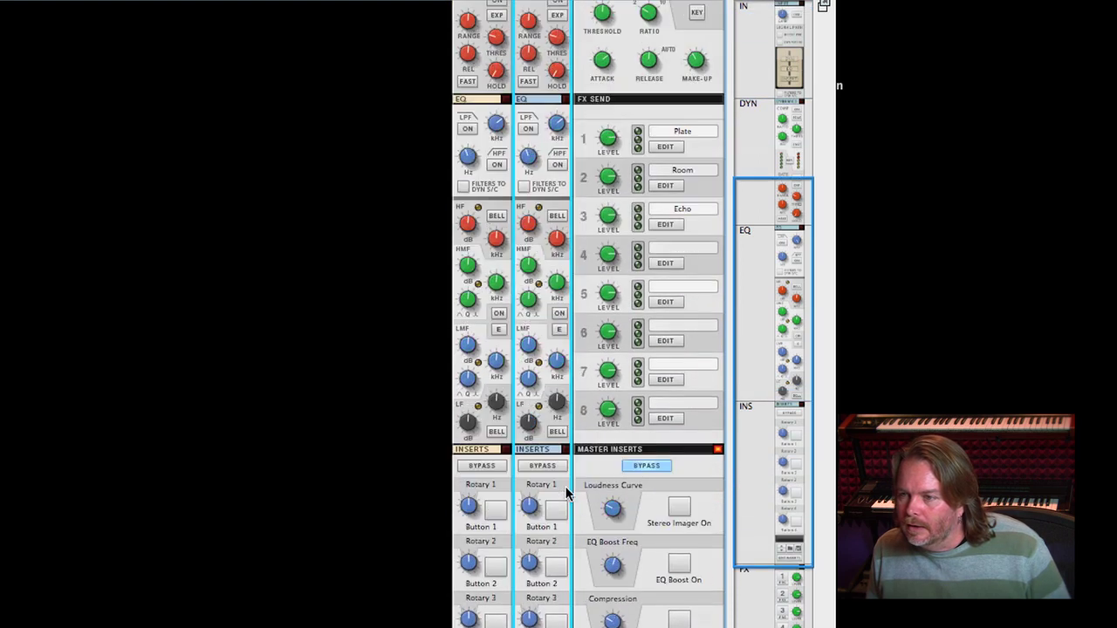
pyautogui.scroll(-4, 574, 435)
pyautogui.scroll(-12, 573, 438)
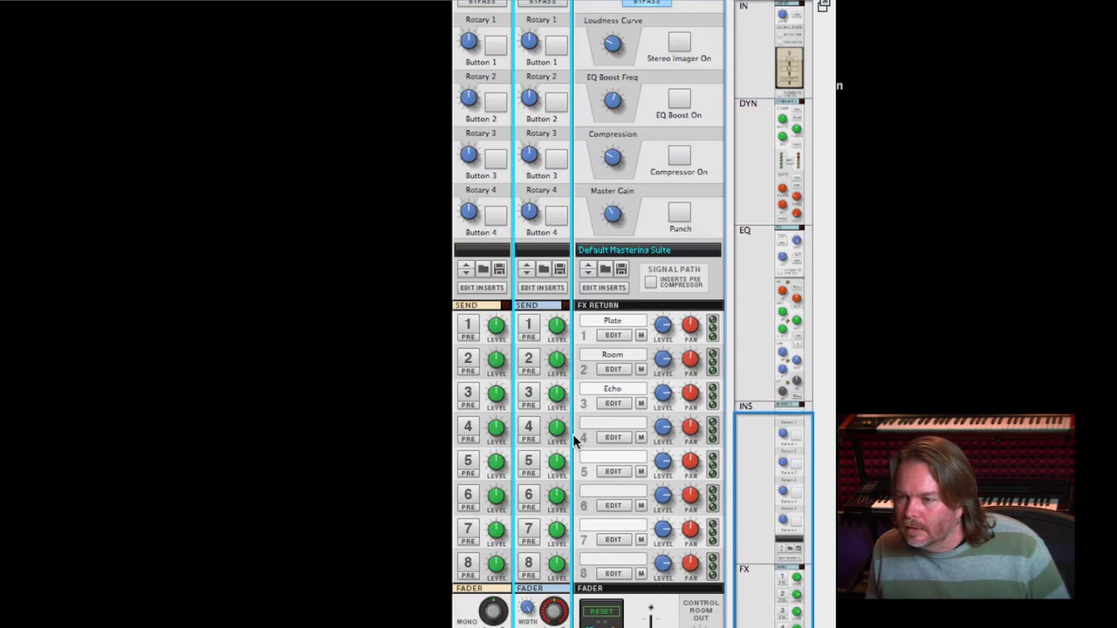
pyautogui.moveTo(565, 487); pyautogui.dragTo(563, 471)
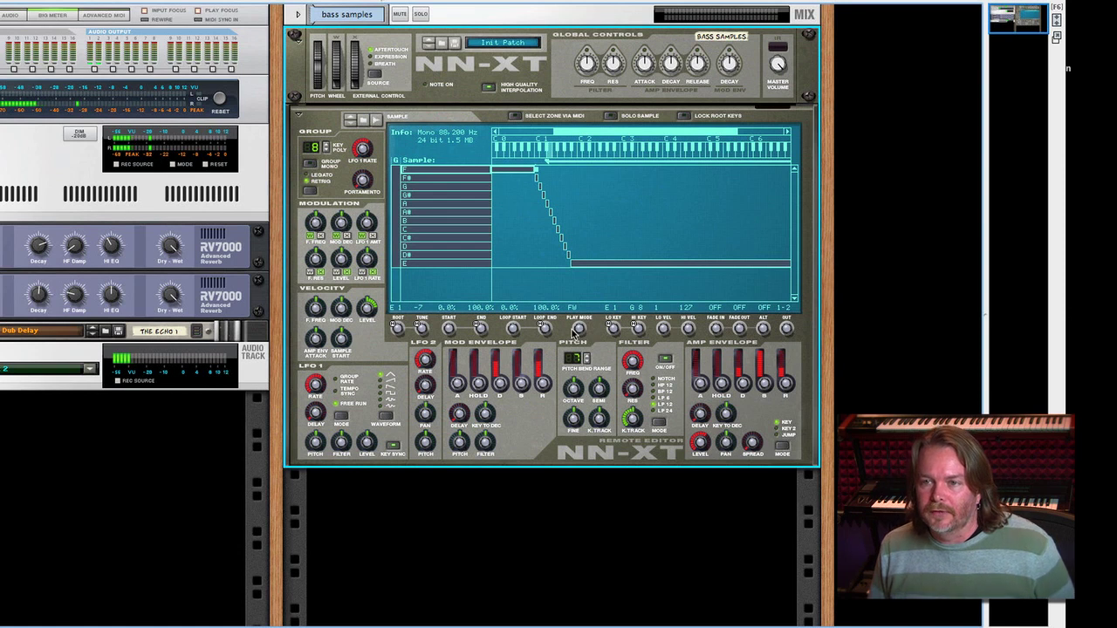
# Unfold the bass samples mix channel, show its insert effects area and add a Scream 4 Distortion there.
pyautogui.click(296, 15)
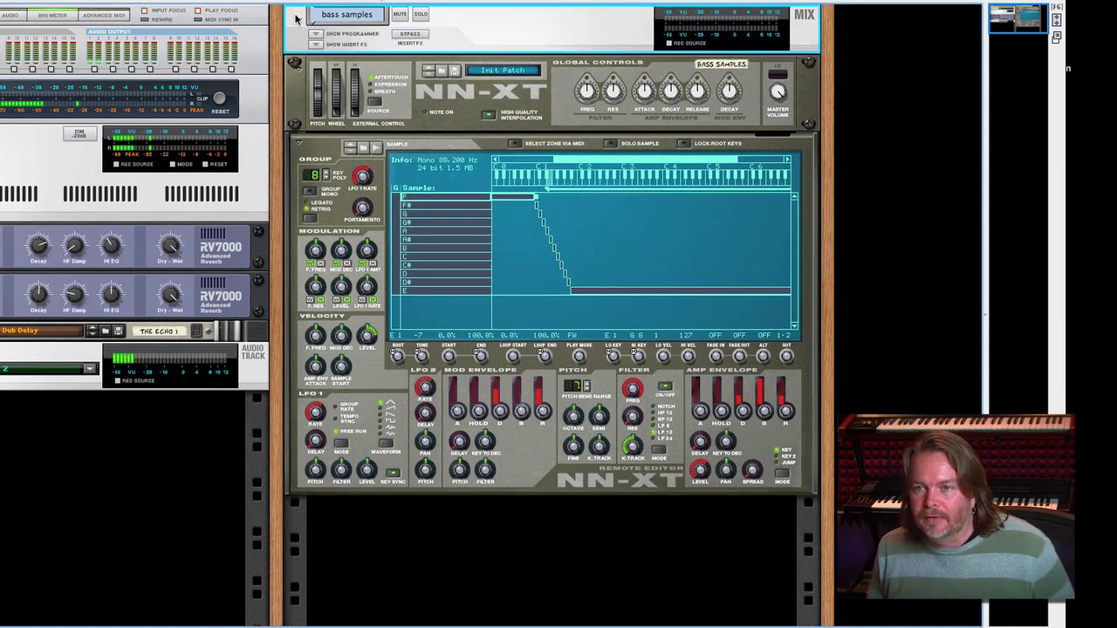
pyautogui.click(315, 45)
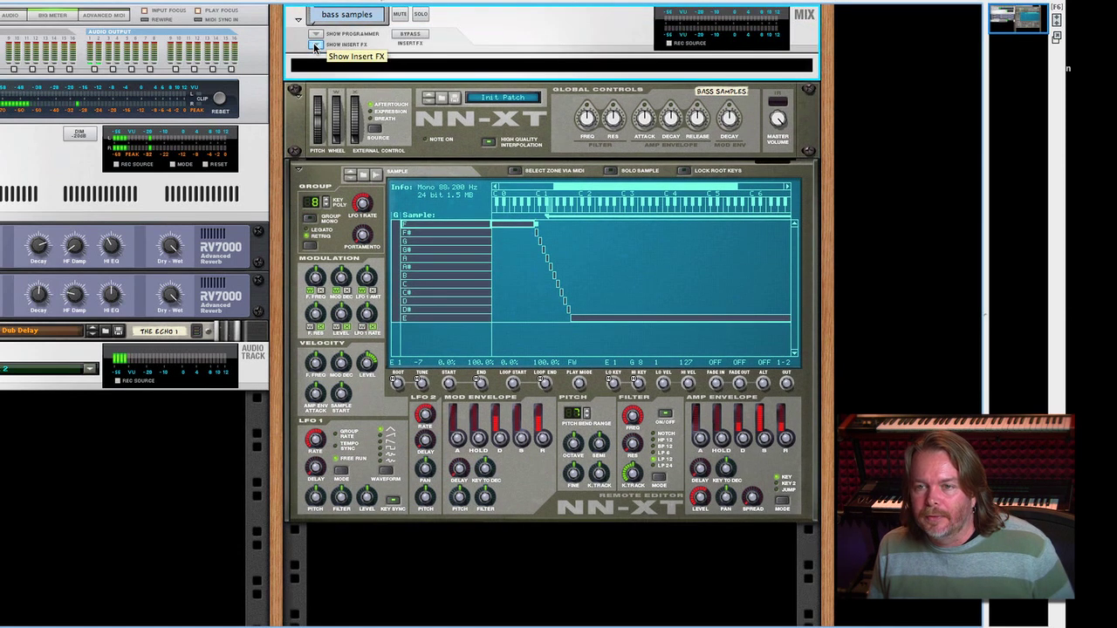
pyautogui.click(366, 68)
pyautogui.rightClick(366, 68)
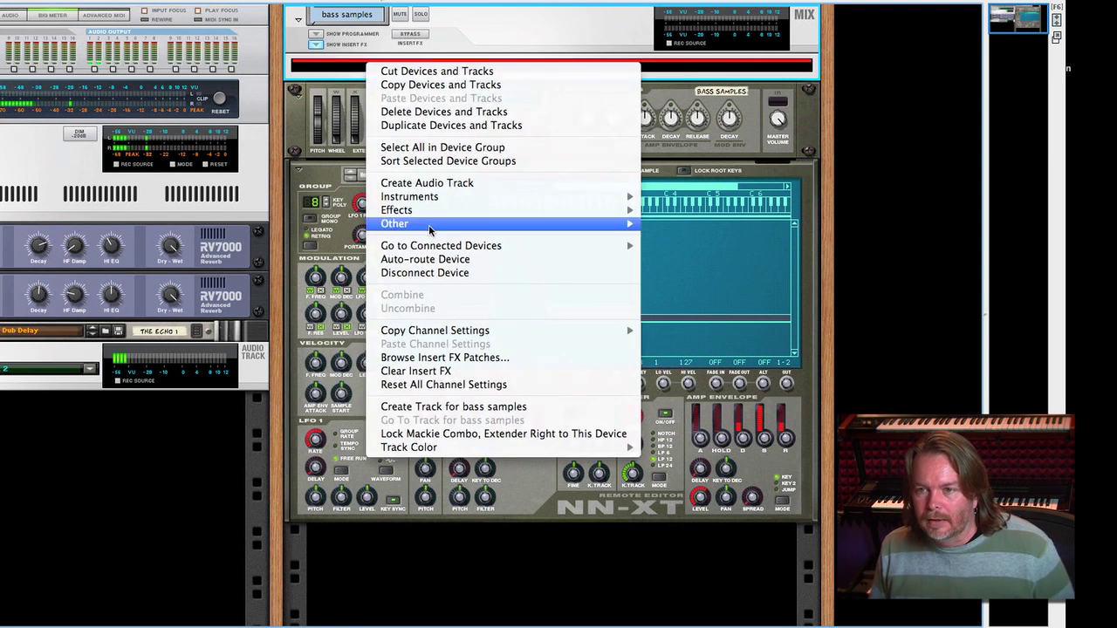
pyautogui.moveTo(428, 211)
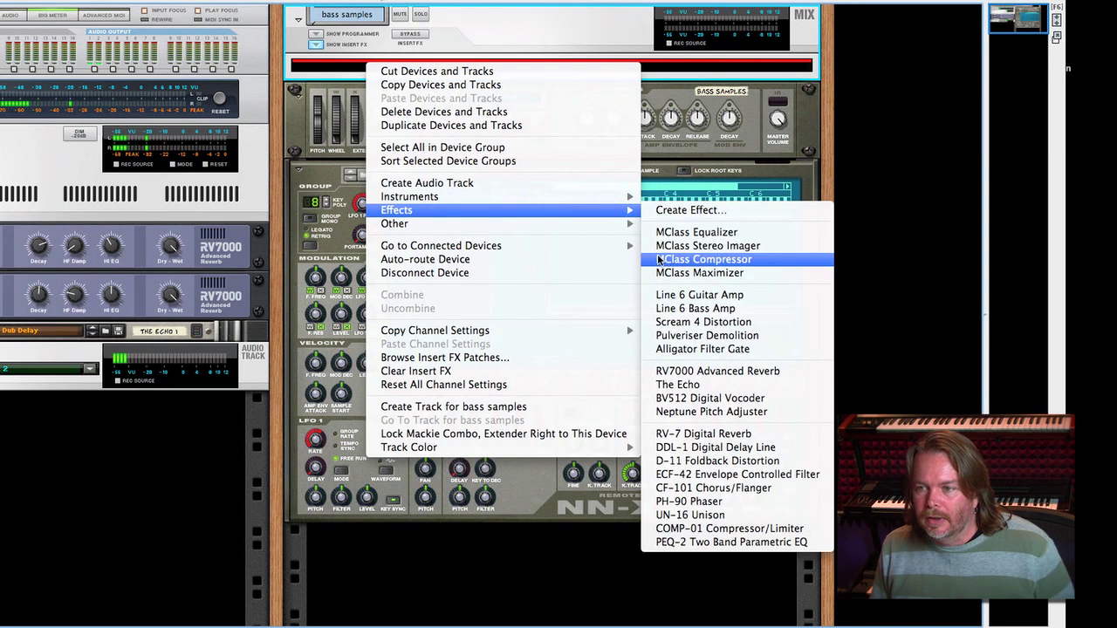
pyautogui.click(716, 323)
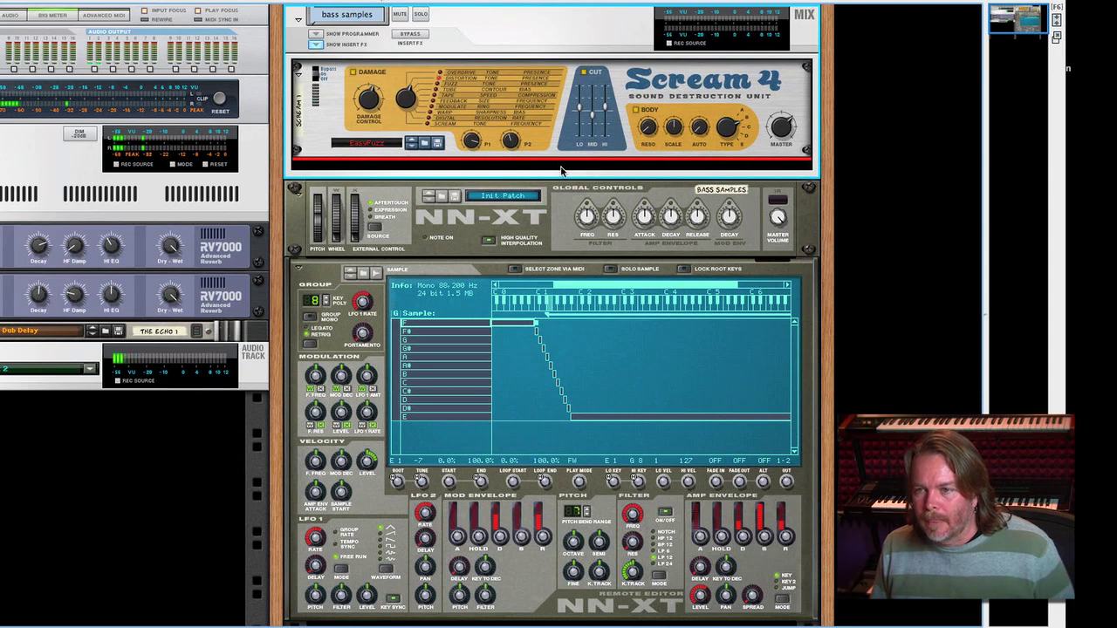
# Add a Pulveriser Demolition below the Scream 4 in the bass samples insert chain.
pyautogui.rightClick(559, 165)
pyautogui.moveTo(638, 312)
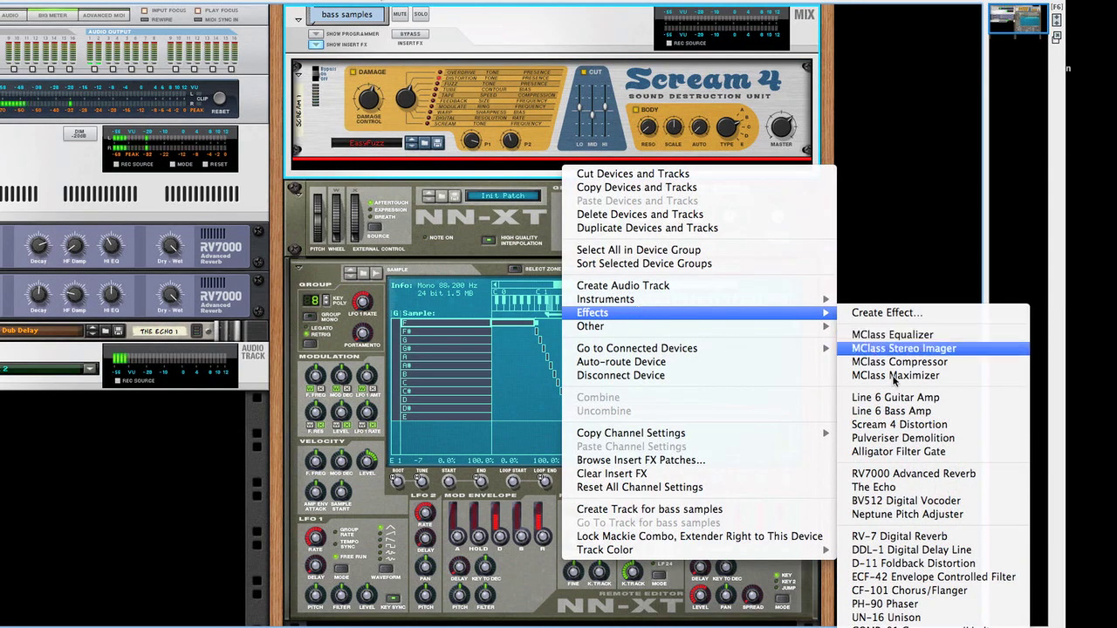
pyautogui.press('Escape')
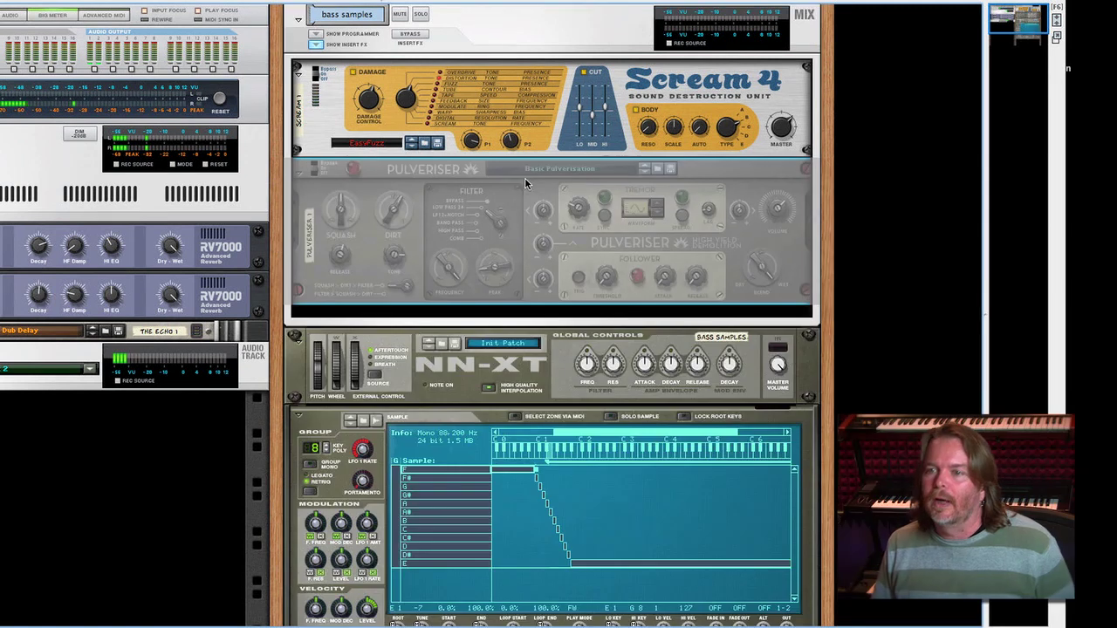
# Adjust the Pulveriser's Squash, Dirt and filter frequency and the Scream 4's damage settings to shape the bass tone.
pyautogui.moveTo(347, 208); pyautogui.dragTo(349, 234)
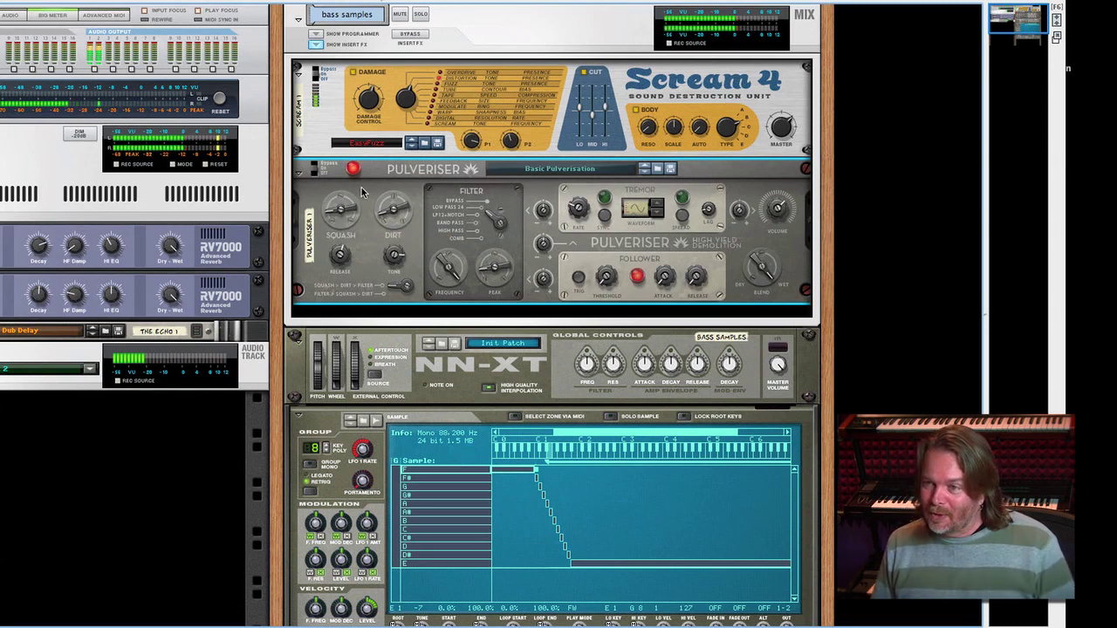
pyautogui.click(370, 98)
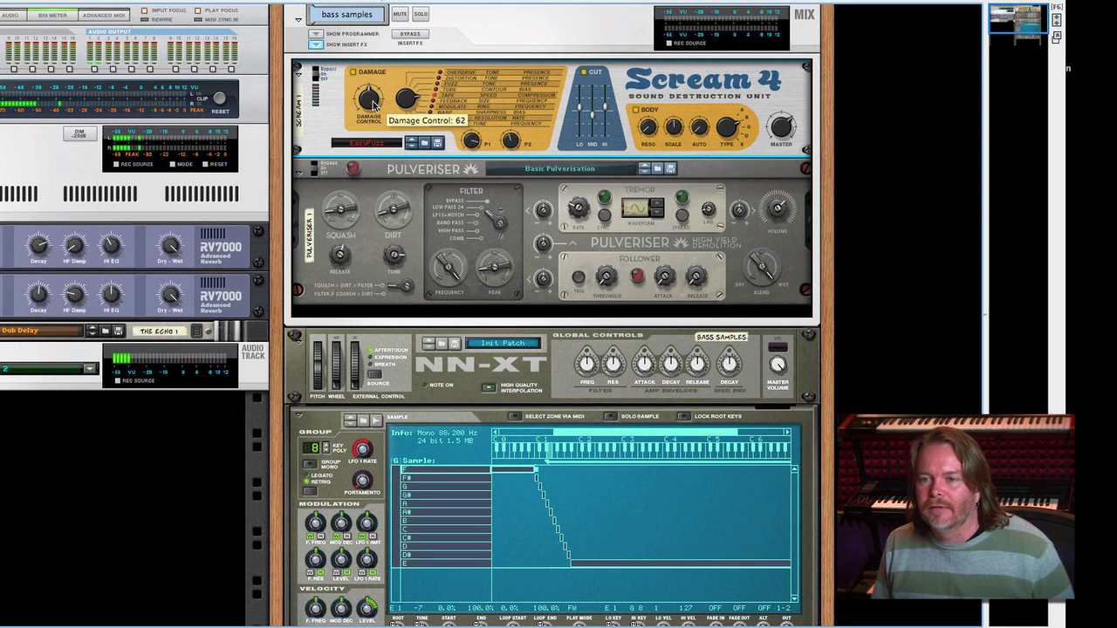
pyautogui.moveTo(400, 210); pyautogui.dragTo(405, 201)
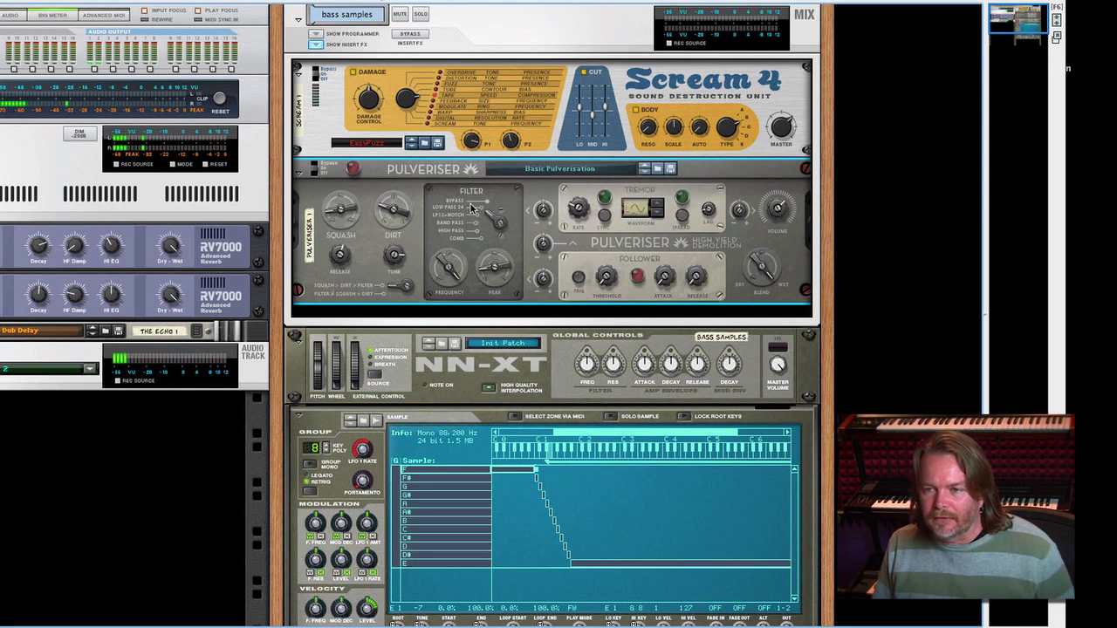
pyautogui.moveTo(447, 270)
pyautogui.mouseDown()
pyautogui.moveTo(448, 288)
pyautogui.moveTo(453, 259)
pyautogui.mouseUp()
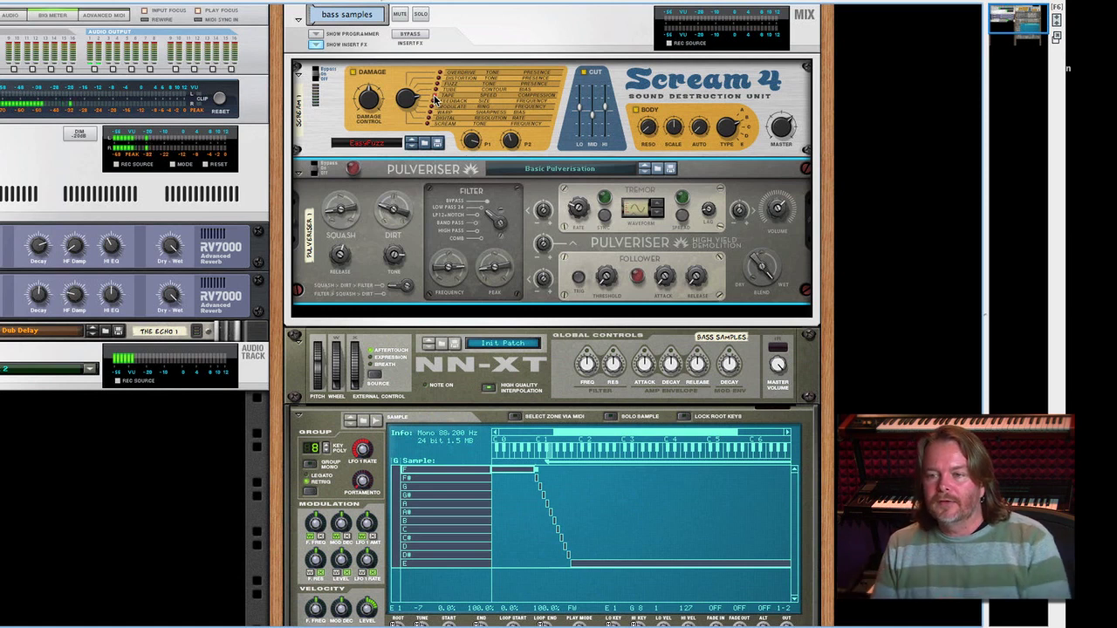
# Examine the sampling input cabling on the back of the rack, and return to the front view.
pyautogui.press('Tab')
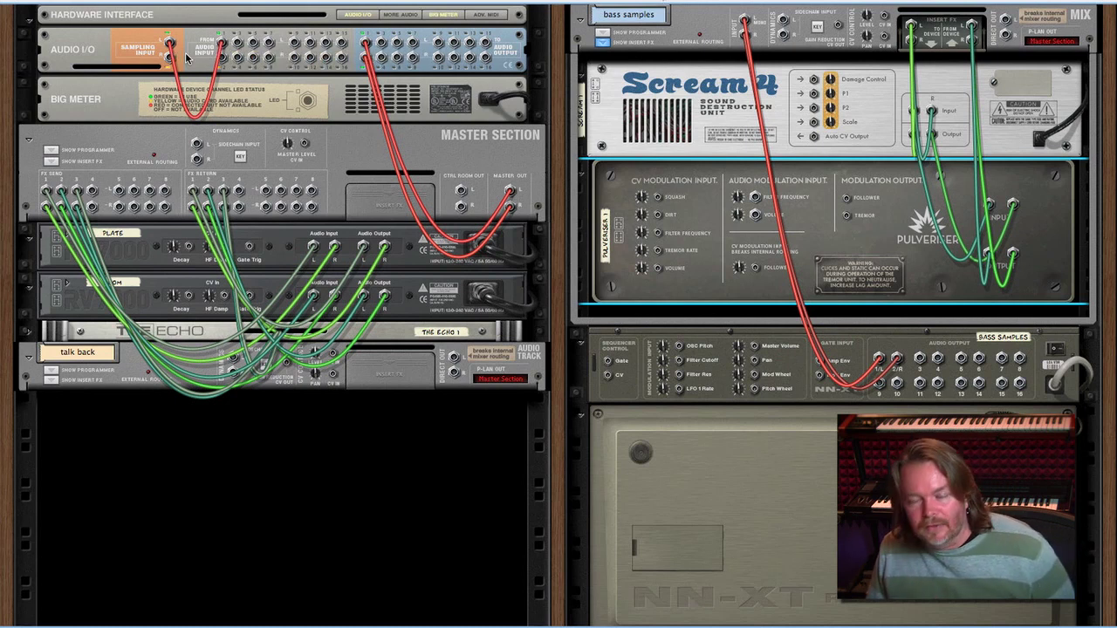
pyautogui.press('Tab')
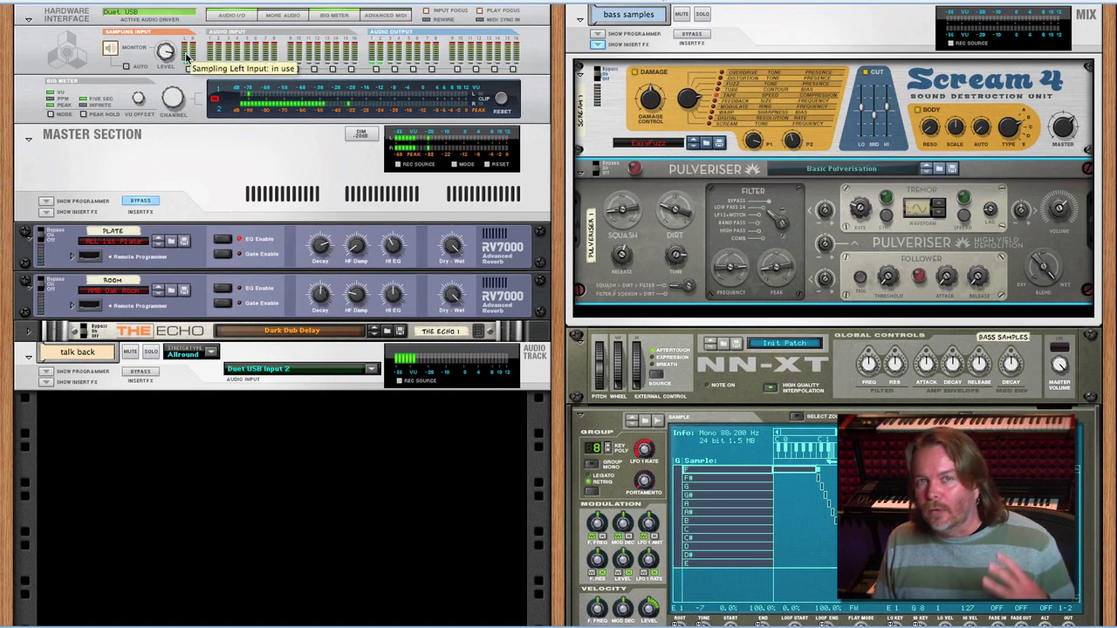